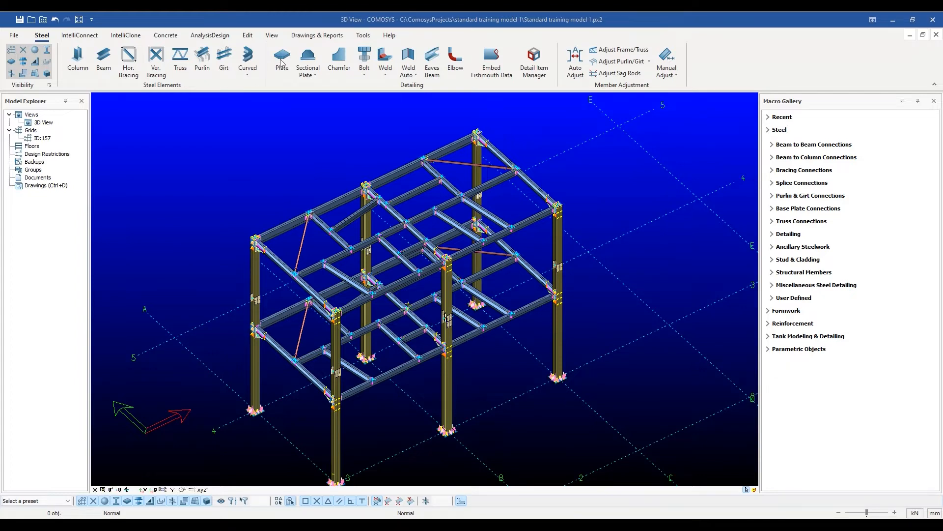
Check the available sectional plate types and examine the existing connection plates at the roof-level corner column.
{"action": "left_click", "coordinate": [311, 77]}
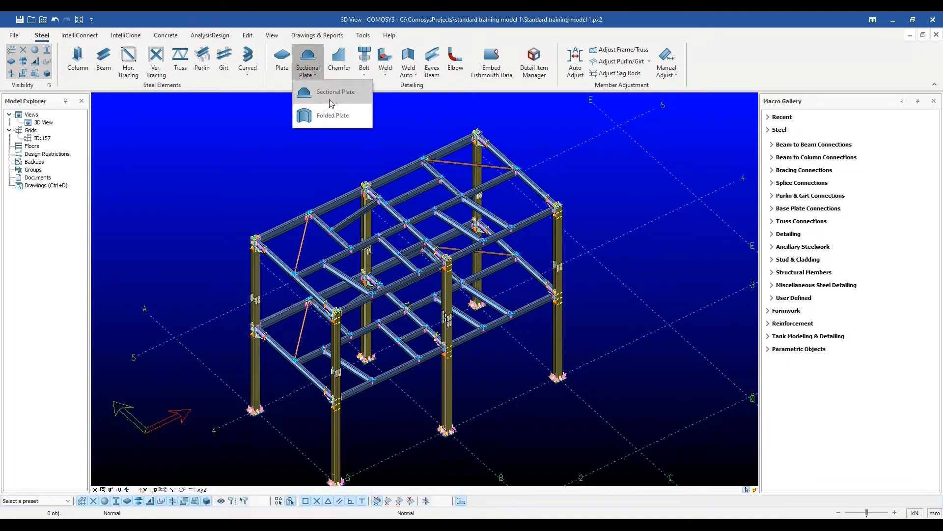
{"action": "left_click", "coordinate": [330, 156]}
{"action": "scroll", "coordinate": [465, 153], "scroll_direction": "up", "scroll_amount": 5}
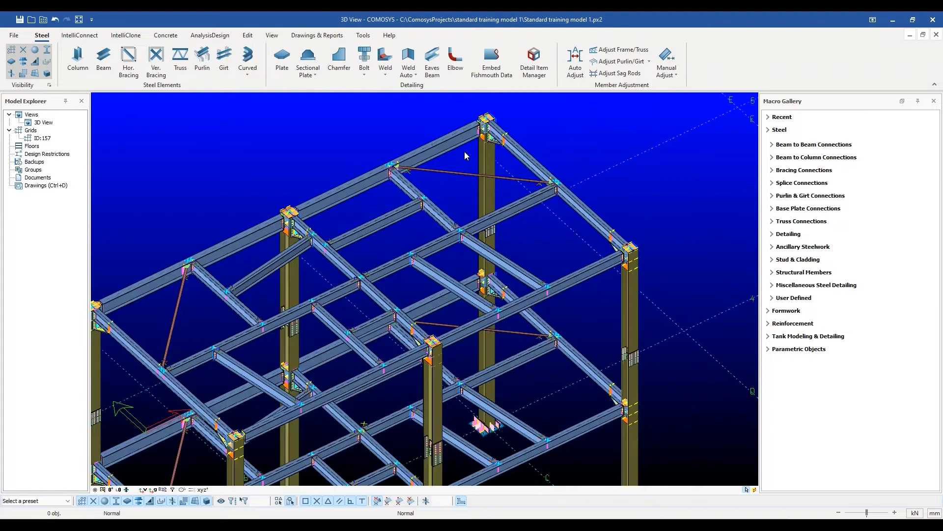
{"action": "scroll", "coordinate": [477, 153], "scroll_direction": "up", "scroll_amount": 4}
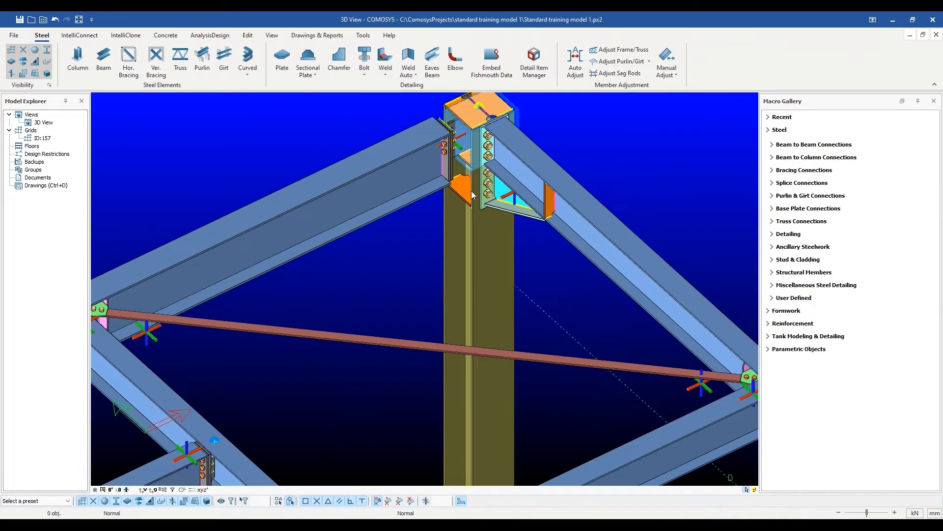
{"action": "middle_click_drag", "start_coordinate": [486, 231], "coordinate": [493, 217]}
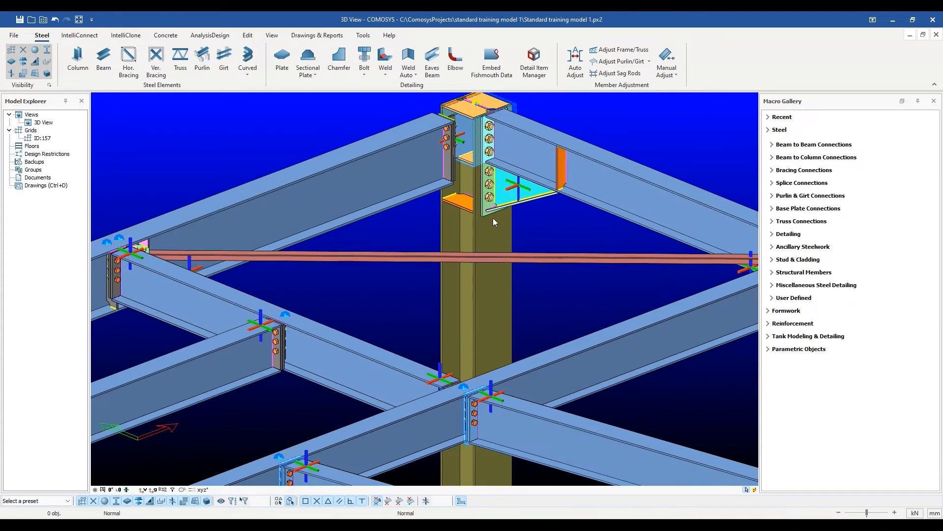
{"action": "scroll", "coordinate": [506, 195], "scroll_direction": "up", "scroll_amount": 4}
{"action": "middle_click_drag", "start_coordinate": [627, 138], "coordinate": [620, 217]}
{"action": "scroll", "coordinate": [607, 217], "scroll_direction": "down", "scroll_amount": 3}
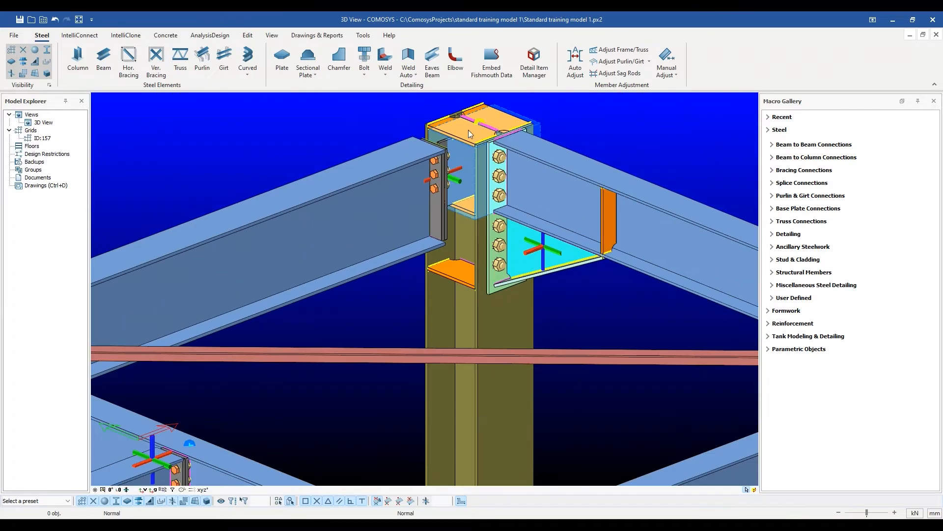
{"action": "scroll", "coordinate": [506, 228], "scroll_direction": "down", "scroll_amount": 6}
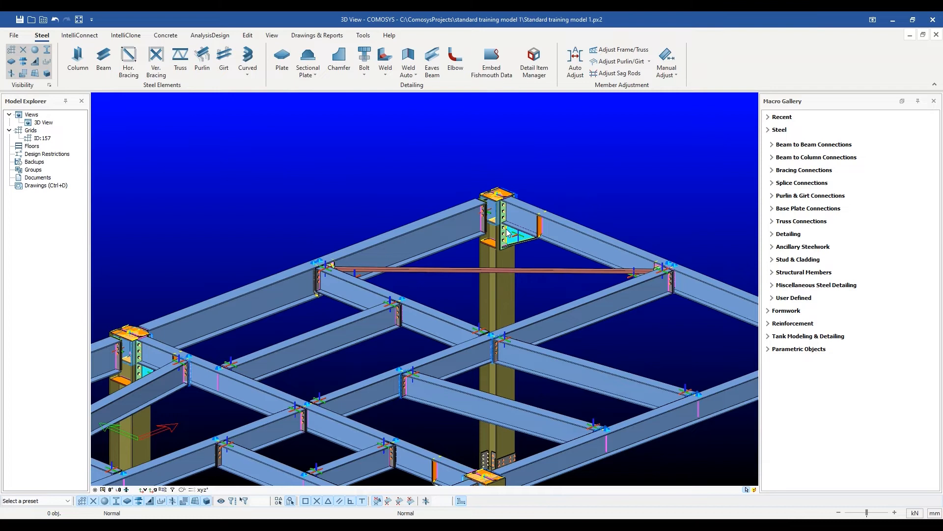
{"action": "scroll", "coordinate": [581, 209], "scroll_direction": "down", "scroll_amount": 10}
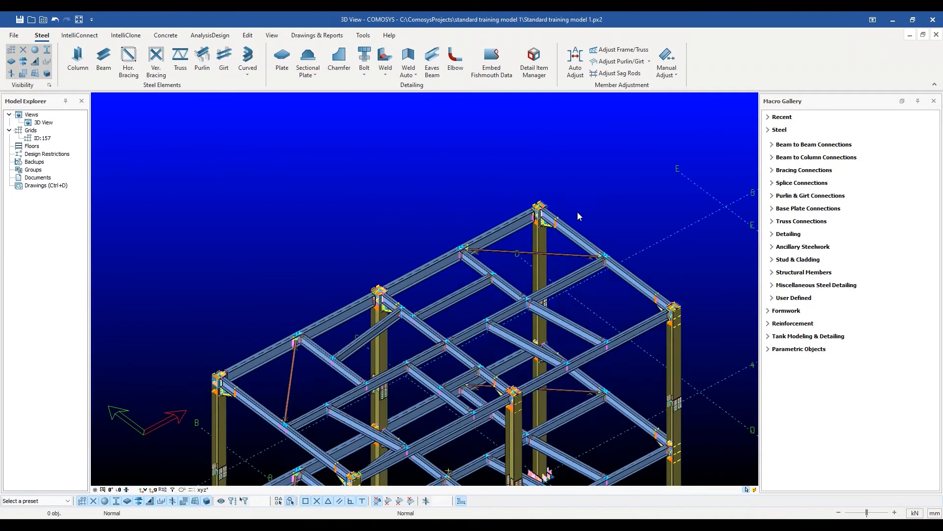
Create a triangular plate through grid points B-1 and B-2 and the midpoint of grid line A between lines 1 and 2.
{"action": "left_click", "coordinate": [282, 64]}
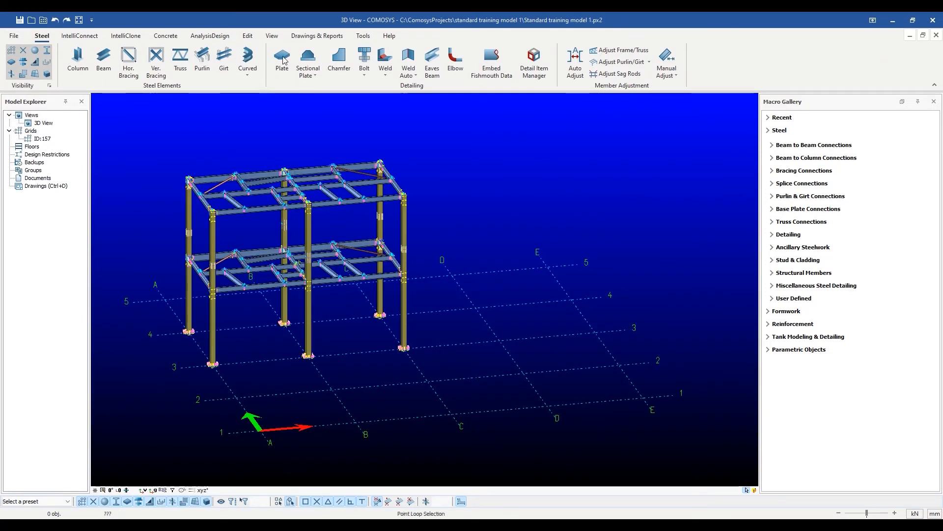
{"action": "left_click", "coordinate": [355, 422]}
{"action": "left_click", "coordinate": [332, 390]}
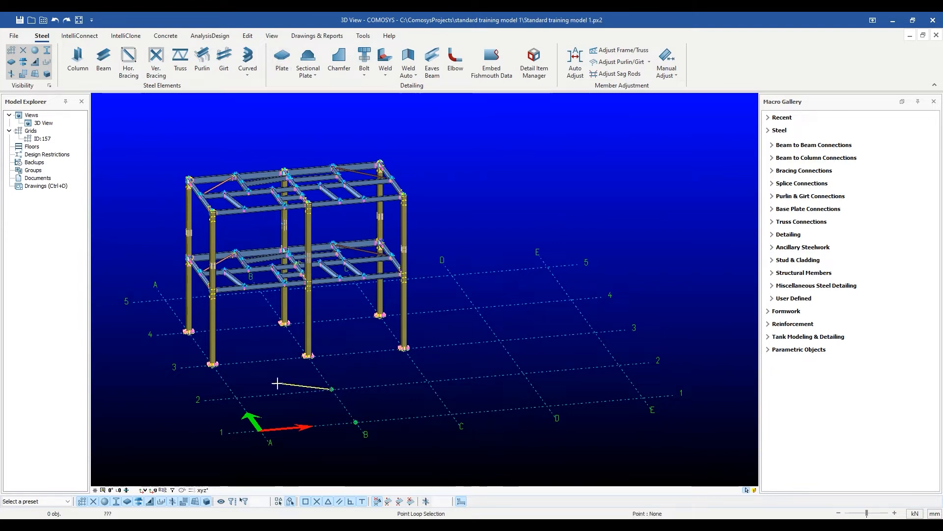
{"action": "left_click", "coordinate": [246, 415]}
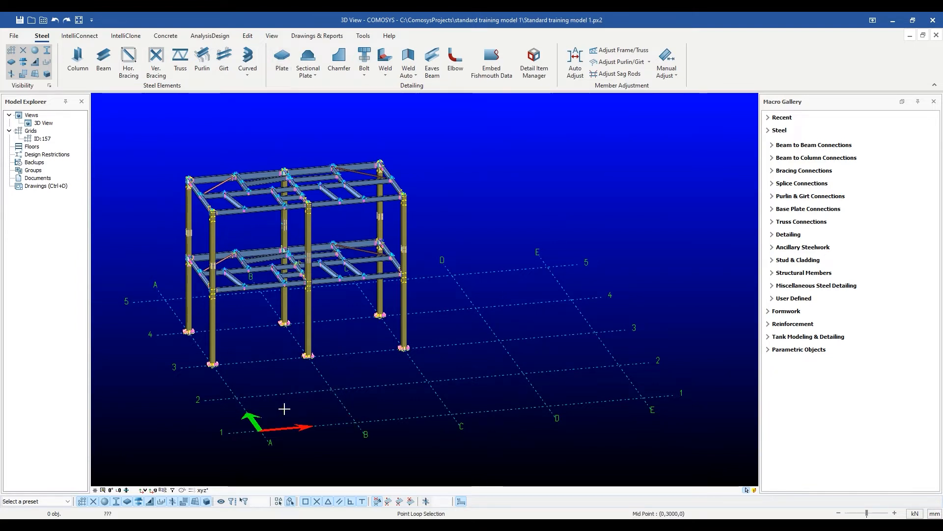
{"action": "left_click", "coordinate": [353, 422]}
Create a four-sided plate through grid points D-1, D-2, C-2 and C-1, closing the loop at D-1.
{"action": "scroll", "coordinate": [358, 422], "scroll_direction": "up", "scroll_amount": 3}
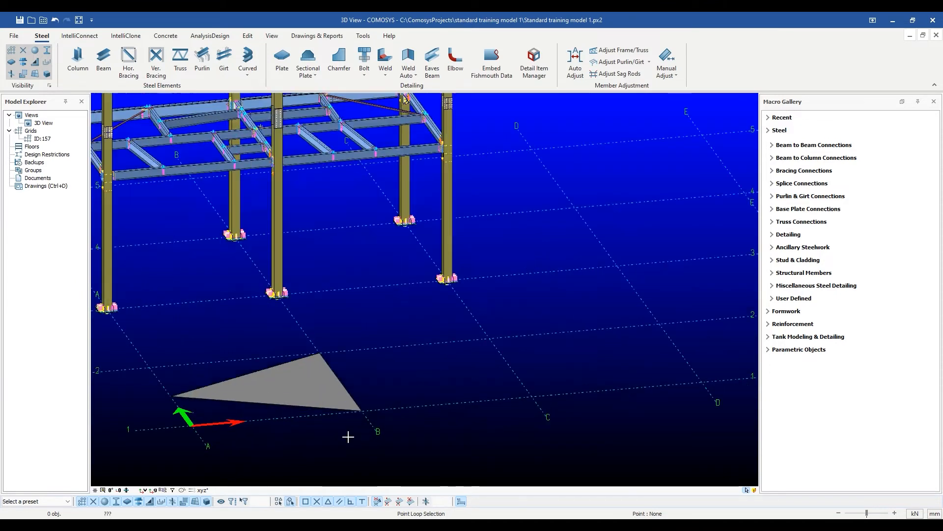
{"action": "middle_click_drag", "start_coordinate": [413, 415], "coordinate": [338, 423]}
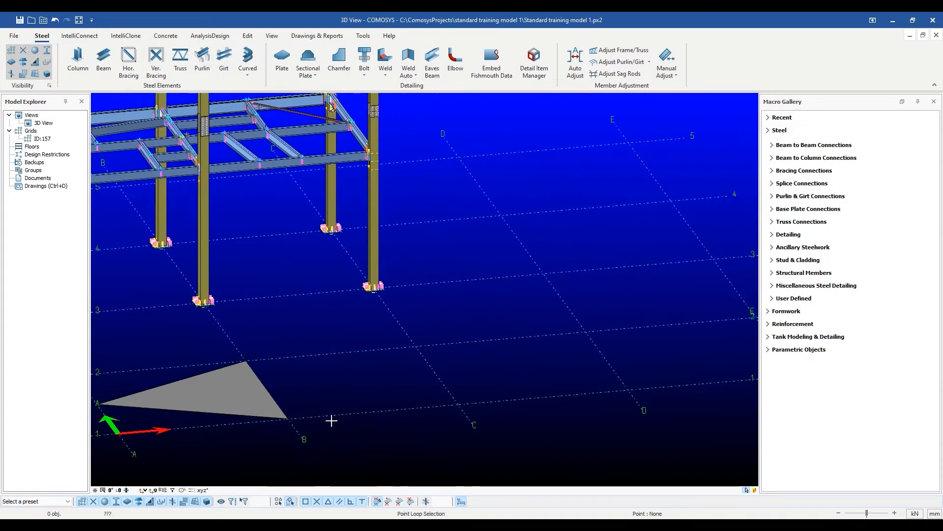
{"action": "left_click", "coordinate": [629, 391]}
{"action": "left_click", "coordinate": [585, 330]}
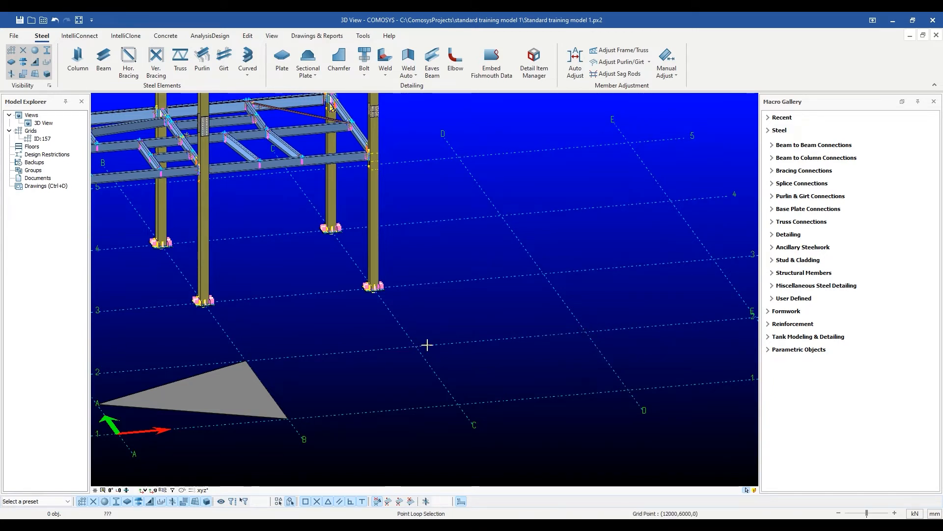
{"action": "left_click", "coordinate": [458, 403]}
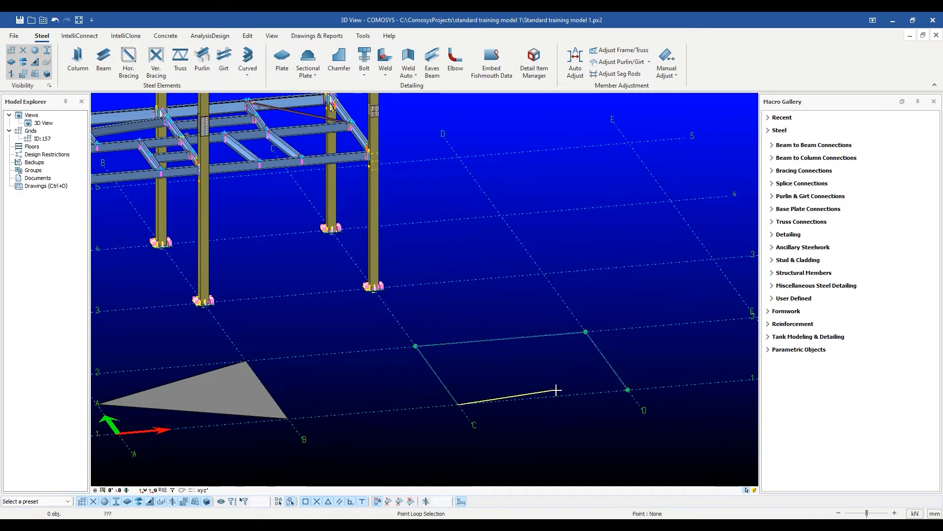
{"action": "left_click", "coordinate": [627, 390]}
Try to create a plate through grid points D-3 and D-4, the first-floor beam level on column C-3, and that column's base.
{"action": "scroll", "coordinate": [626, 389], "scroll_direction": "down", "scroll_amount": 5}
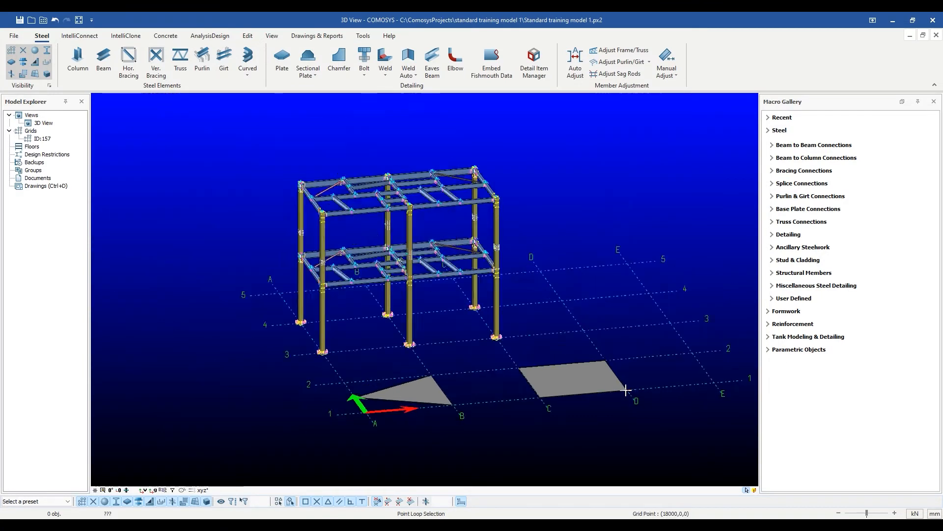
{"action": "scroll", "coordinate": [587, 351], "scroll_direction": "up", "scroll_amount": 5}
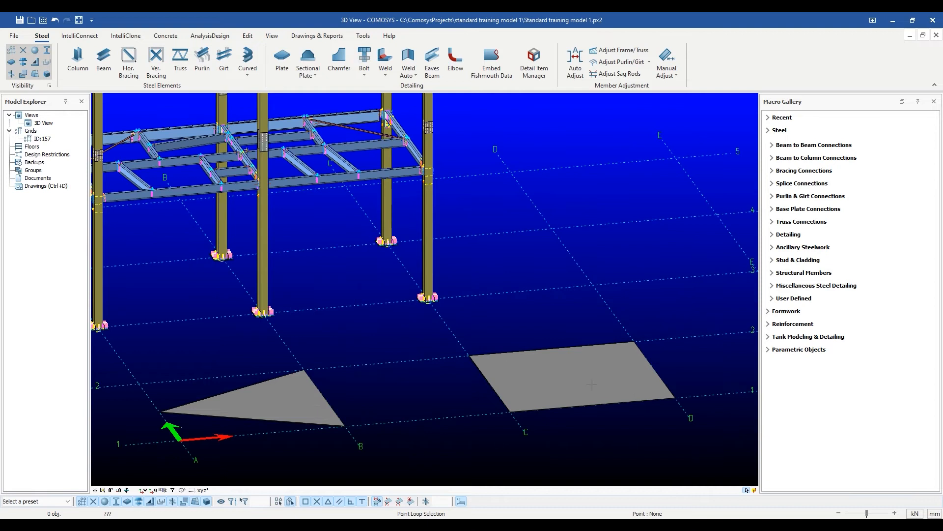
{"action": "middle_click_drag", "start_coordinate": [613, 360], "coordinate": [614, 366]}
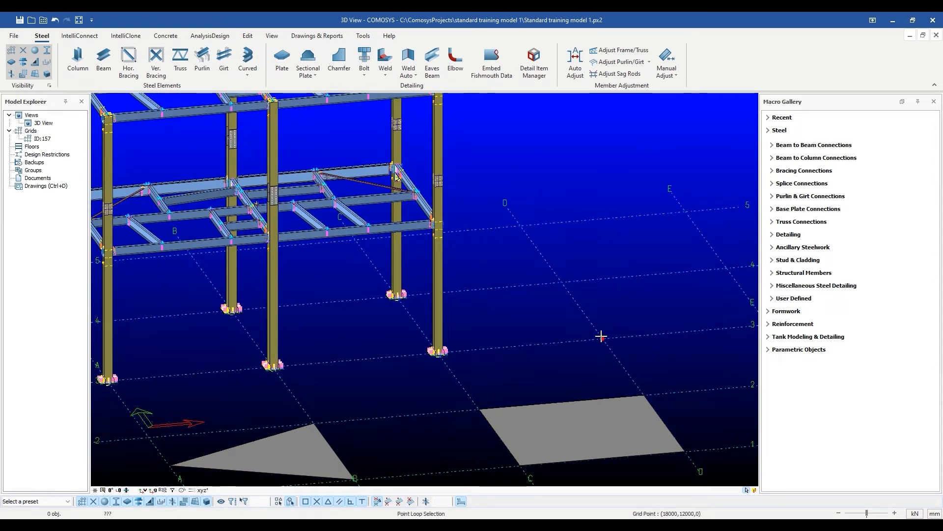
{"action": "left_click", "coordinate": [559, 280]}
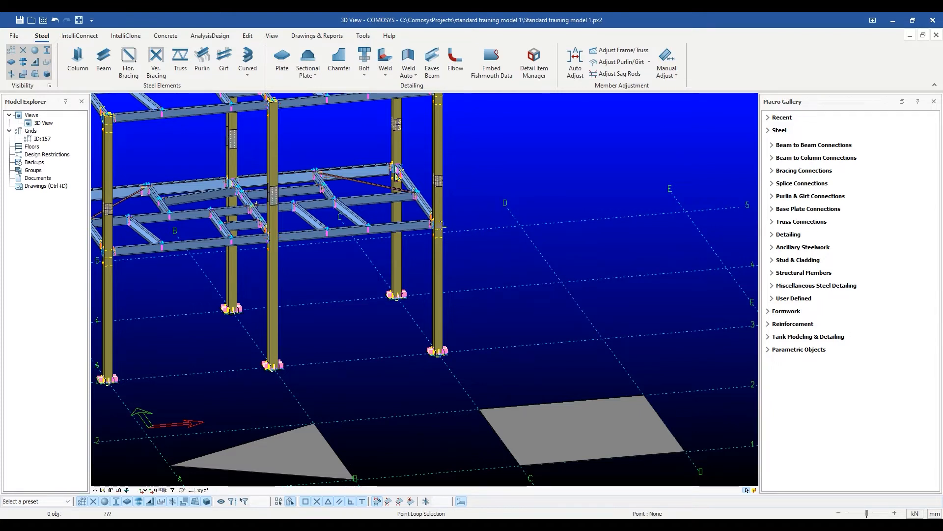
{"action": "left_click", "coordinate": [442, 227]}
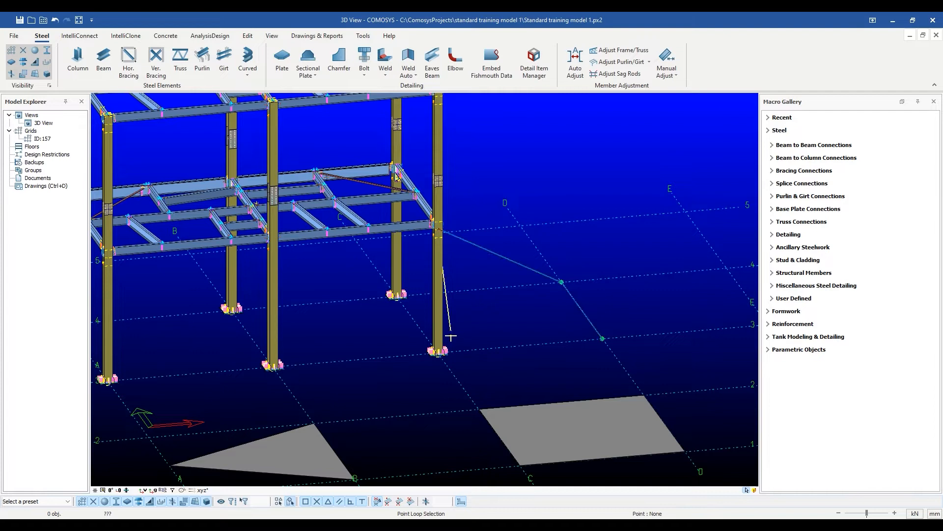
{"action": "left_click", "coordinate": [442, 351]}
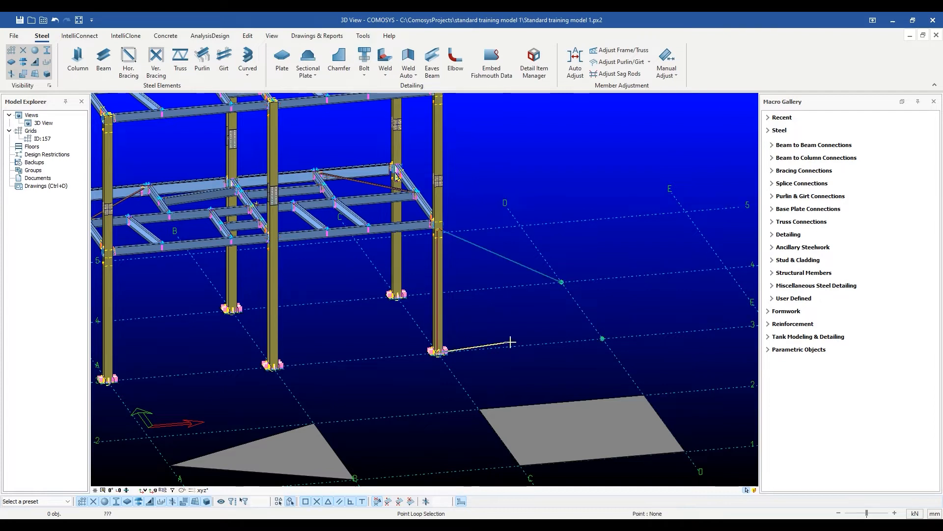
{"action": "left_click", "coordinate": [602, 341]}
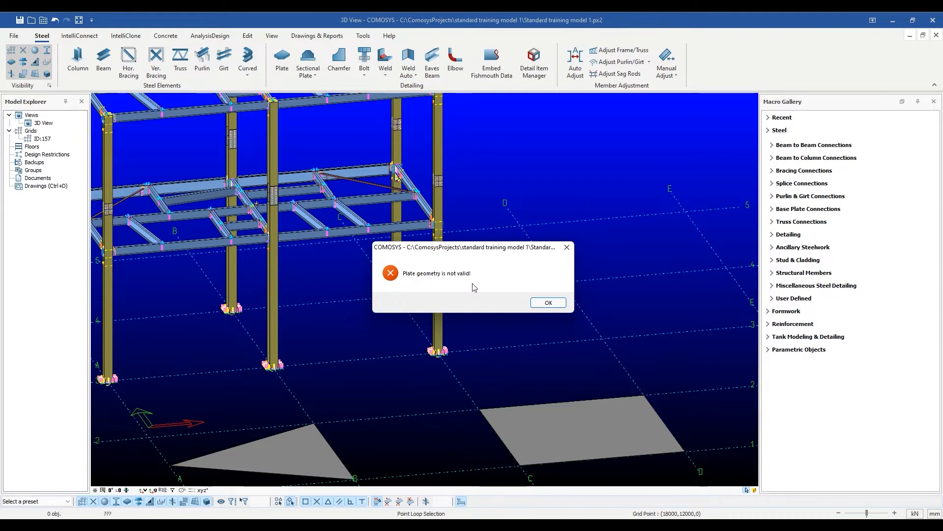
{"action": "left_click", "coordinate": [549, 302]}
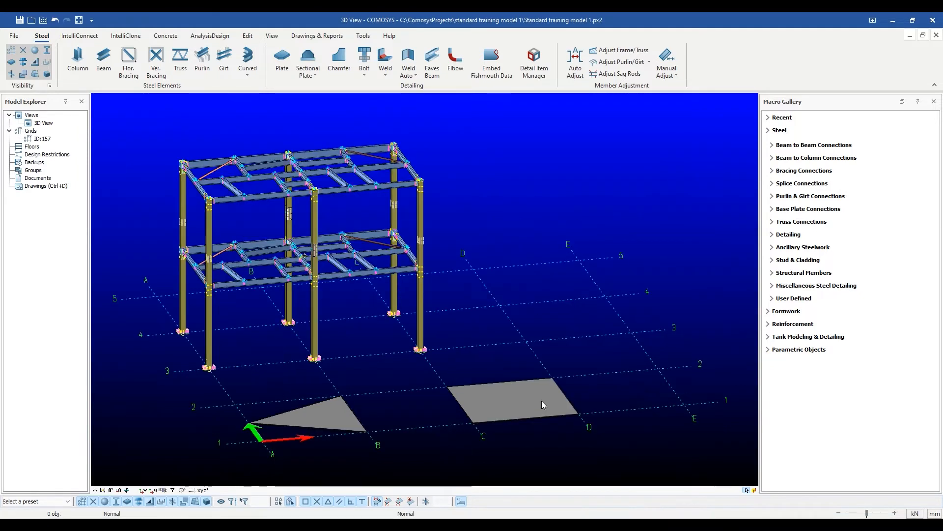
Review the geometry properties of the four-sided plate between grid lines C and D.
{"action": "left_click", "coordinate": [542, 402]}
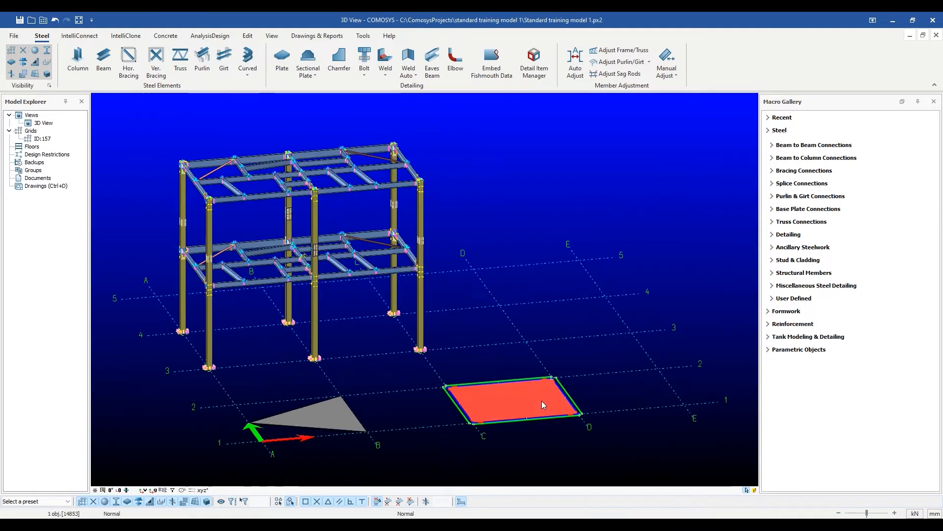
{"action": "double_click", "coordinate": [542, 400]}
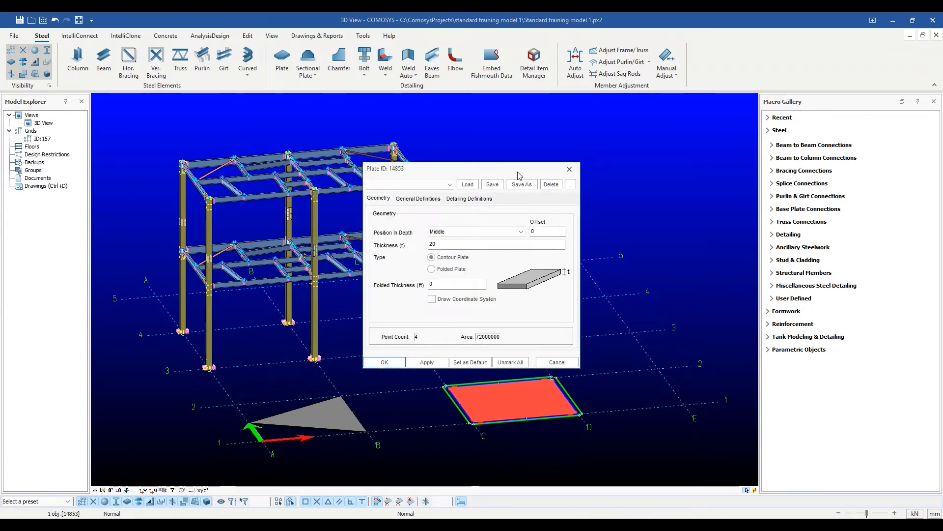
{"action": "left_click_drag", "start_coordinate": [517, 175], "coordinate": [629, 156]}
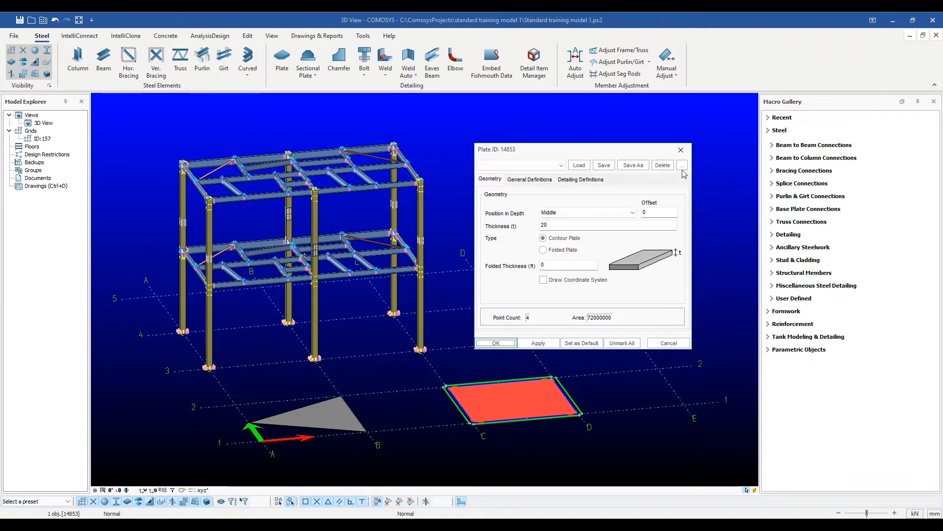
{"action": "left_click", "coordinate": [681, 150]}
Review the geometry and alignment properties of the upper column segment at grid C-3 for comparison.
{"action": "double_click", "coordinate": [426, 227]}
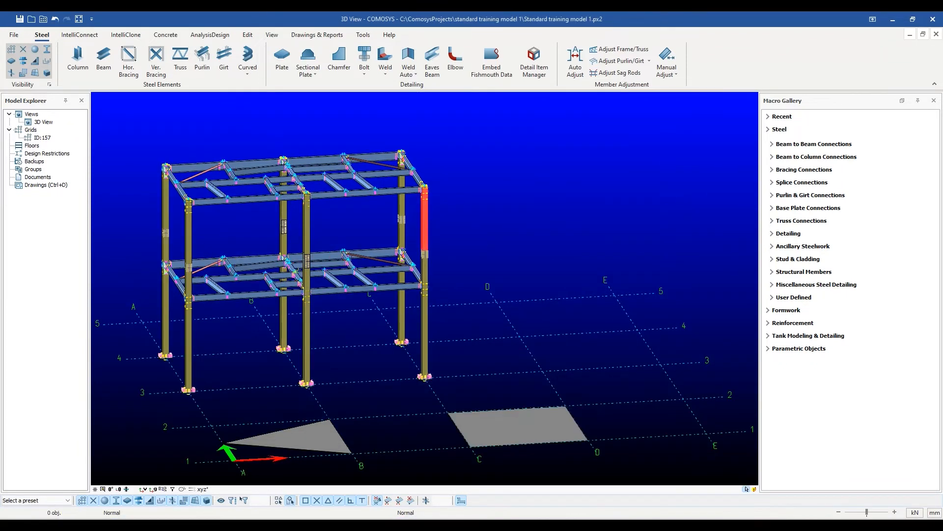
{"action": "left_click_drag", "start_coordinate": [557, 96], "coordinate": [569, 86]}
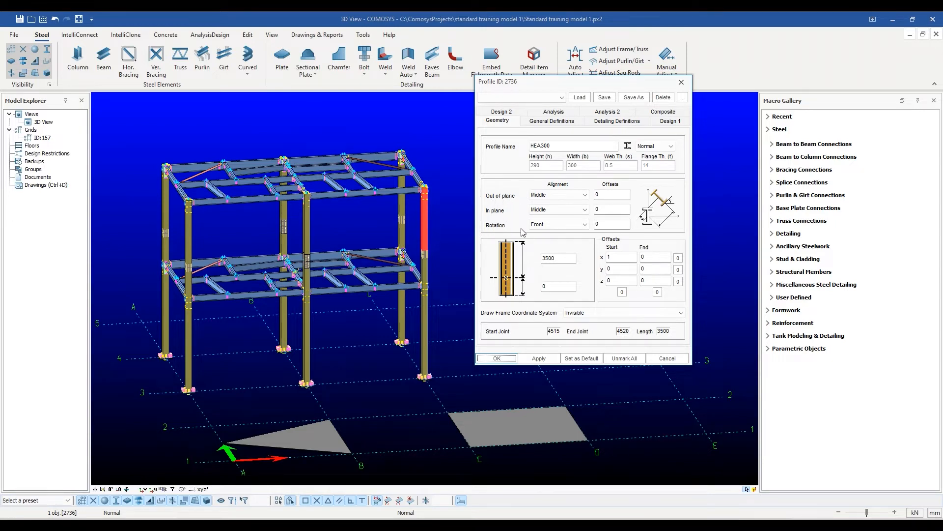
{"action": "left_click", "coordinate": [682, 82]}
Reopen the four-sided plate's properties and apply Middle as its position in depth while viewing it from the side.
{"action": "double_click", "coordinate": [534, 424]}
{"action": "left_click_drag", "start_coordinate": [474, 169], "coordinate": [606, 152]}
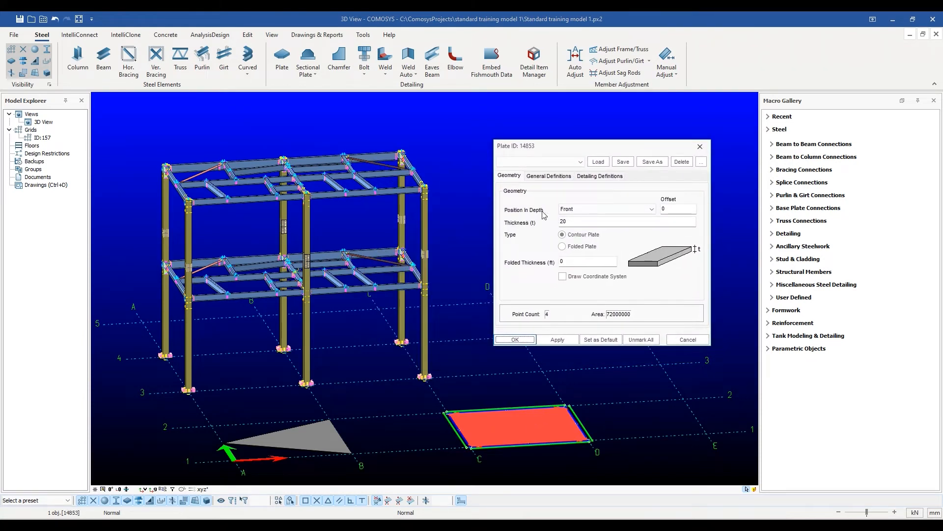
{"action": "scroll", "coordinate": [508, 397], "scroll_direction": "up", "scroll_amount": 2}
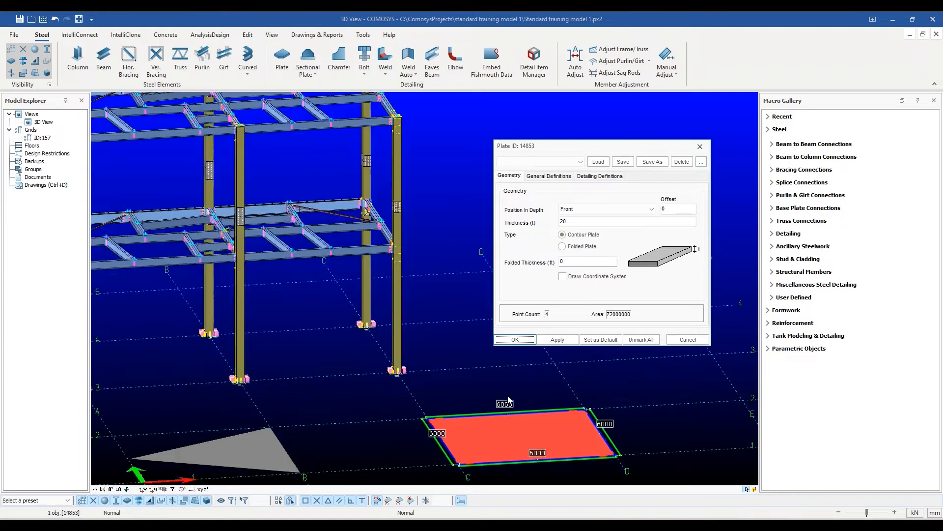
{"action": "middle_click_drag", "start_coordinate": [517, 408], "coordinate": [471, 357]}
{"action": "middle_click_drag", "start_coordinate": [520, 468], "coordinate": [519, 418]}
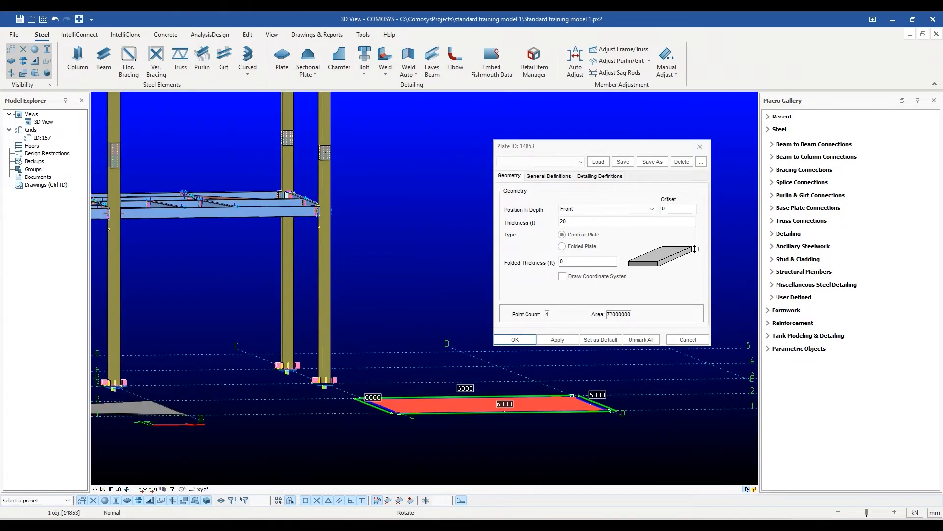
{"action": "middle_click_drag", "start_coordinate": [495, 450], "coordinate": [492, 430]}
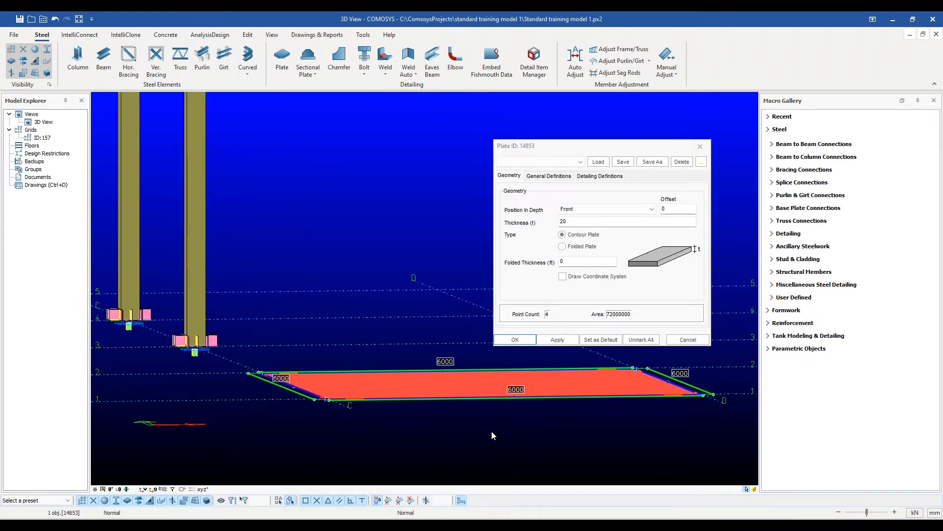
{"action": "left_click", "coordinate": [636, 210]}
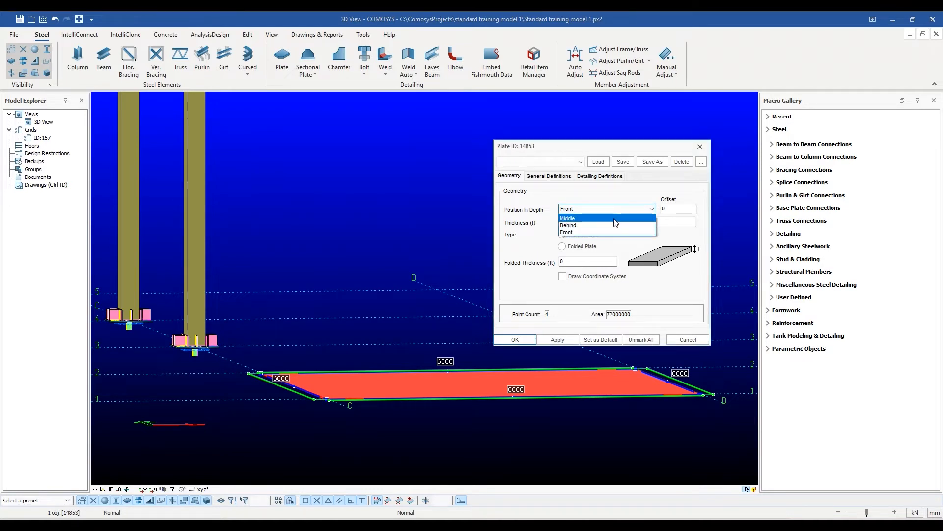
{"action": "left_click", "coordinate": [614, 218]}
{"action": "left_click", "coordinate": [559, 340]}
Apply Front as the four-sided plate's position in depth.
{"action": "left_click", "coordinate": [644, 210]}
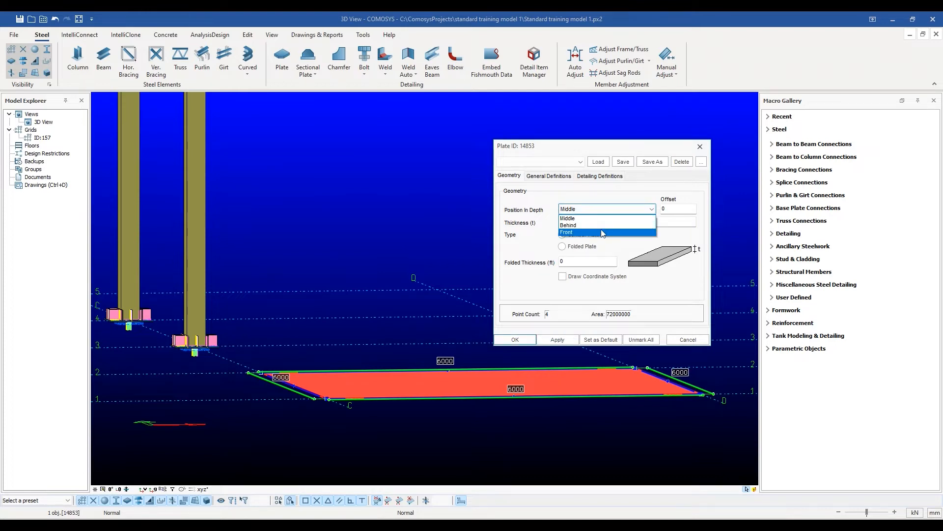
{"action": "left_click", "coordinate": [599, 233]}
{"action": "left_click", "coordinate": [555, 340]}
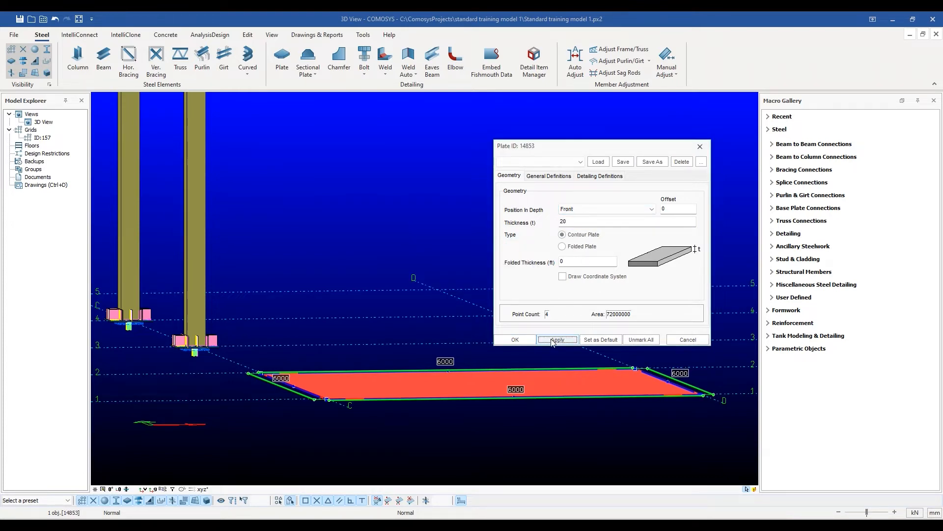
Apply Behind as the four-sided plate's position in depth and close its properties.
{"action": "left_click", "coordinate": [608, 209]}
{"action": "left_click", "coordinate": [585, 226]}
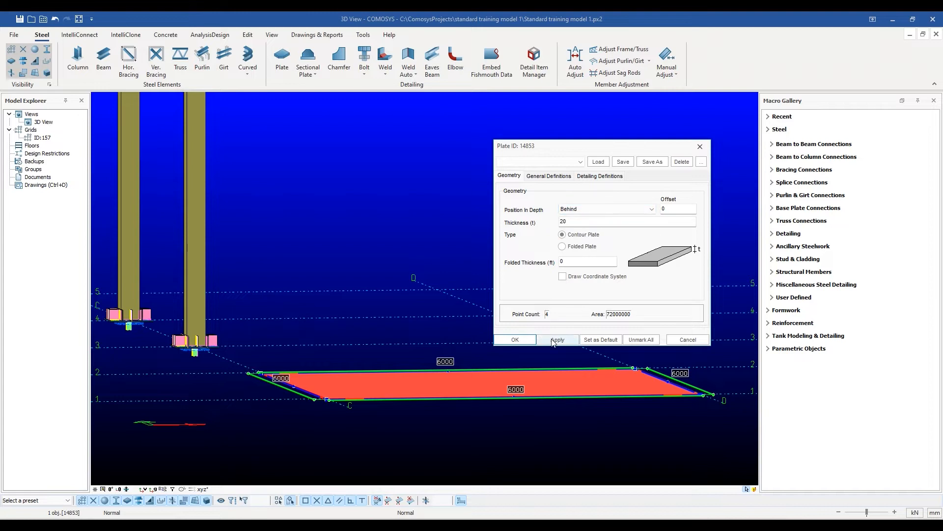
{"action": "left_click", "coordinate": [555, 340]}
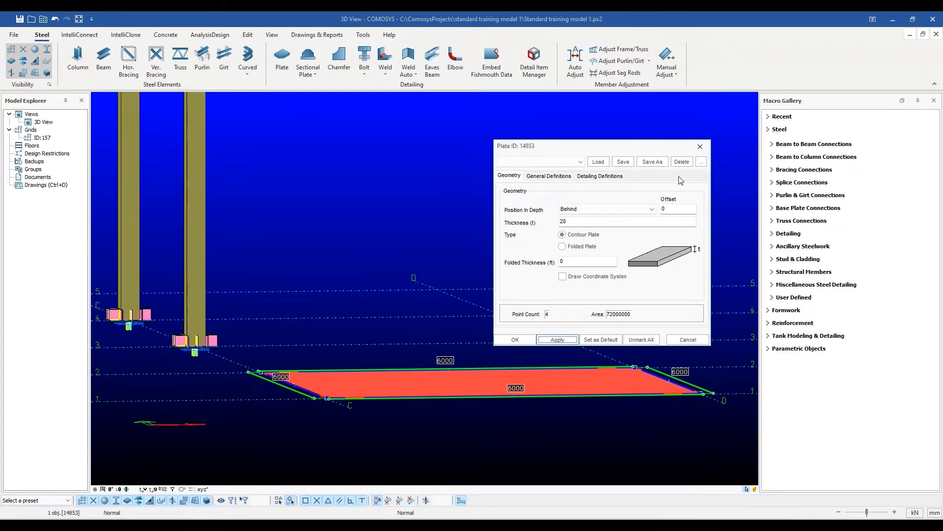
{"action": "left_click", "coordinate": [700, 147]}
{"action": "middle_click_drag", "start_coordinate": [621, 305], "coordinate": [621, 317]}
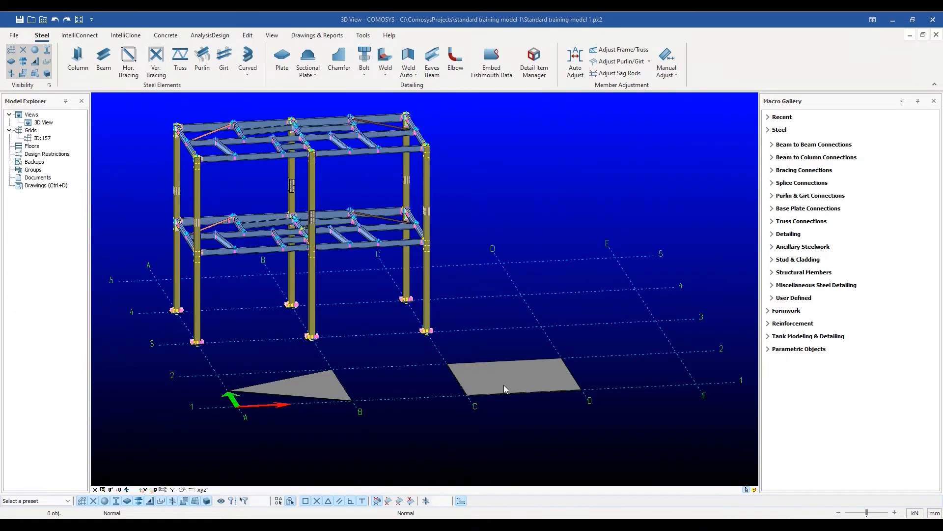
Apply a thickness of 50 mm to the four-sided plate between grid lines C and D and close its properties.
{"action": "left_click", "coordinate": [504, 386]}
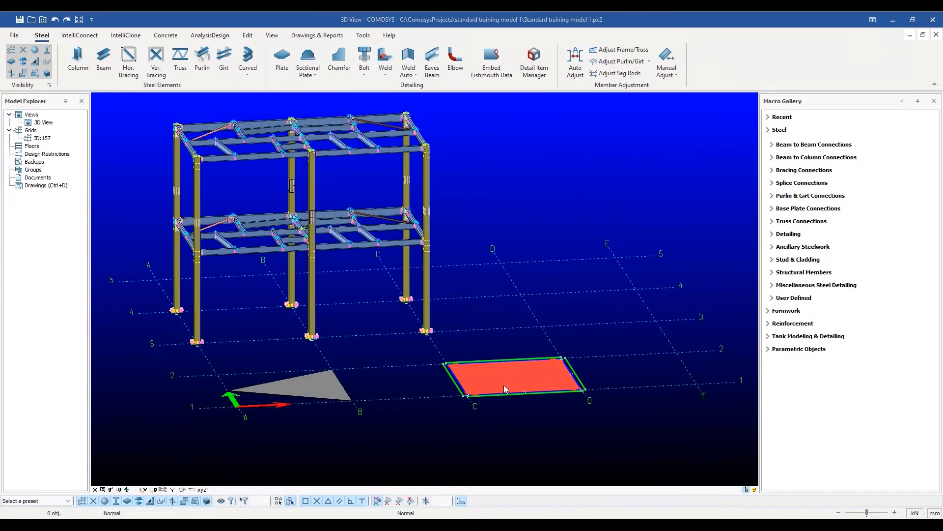
{"action": "double_click", "coordinate": [504, 389]}
{"action": "left_click_drag", "start_coordinate": [417, 158], "coordinate": [566, 146]}
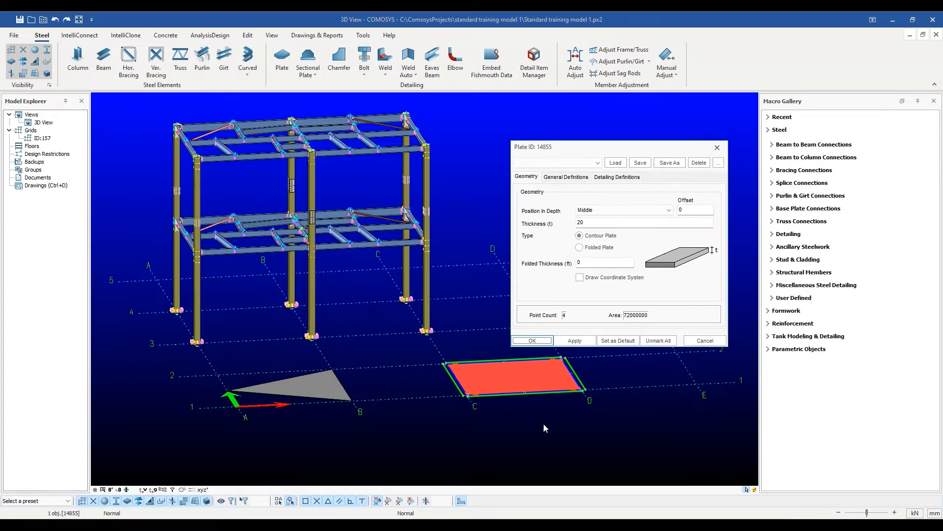
{"action": "scroll", "coordinate": [531, 428], "scroll_direction": "up", "scroll_amount": 5}
{"action": "middle_click_drag", "start_coordinate": [416, 408], "coordinate": [414, 399]}
{"action": "scroll", "coordinate": [355, 292], "scroll_direction": "up", "scroll_amount": 5}
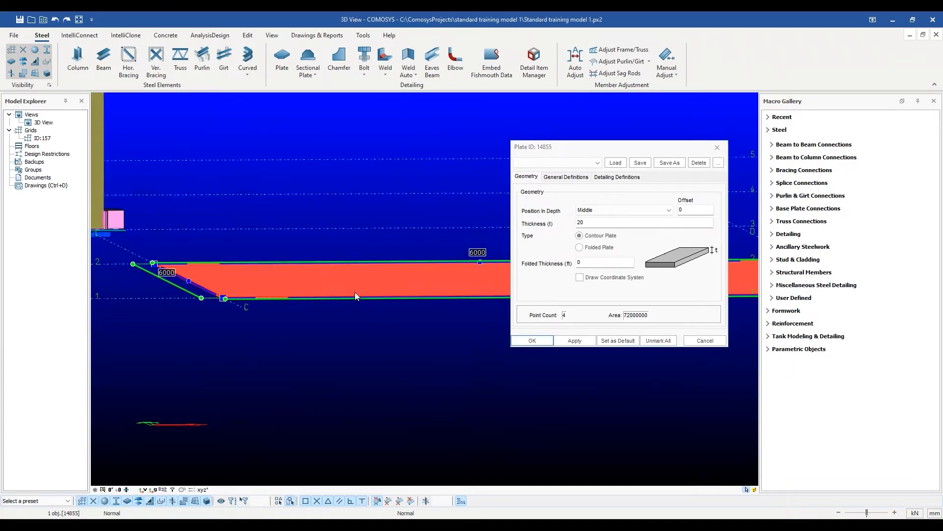
{"action": "left_click_drag", "start_coordinate": [593, 224], "coordinate": [567, 224]}
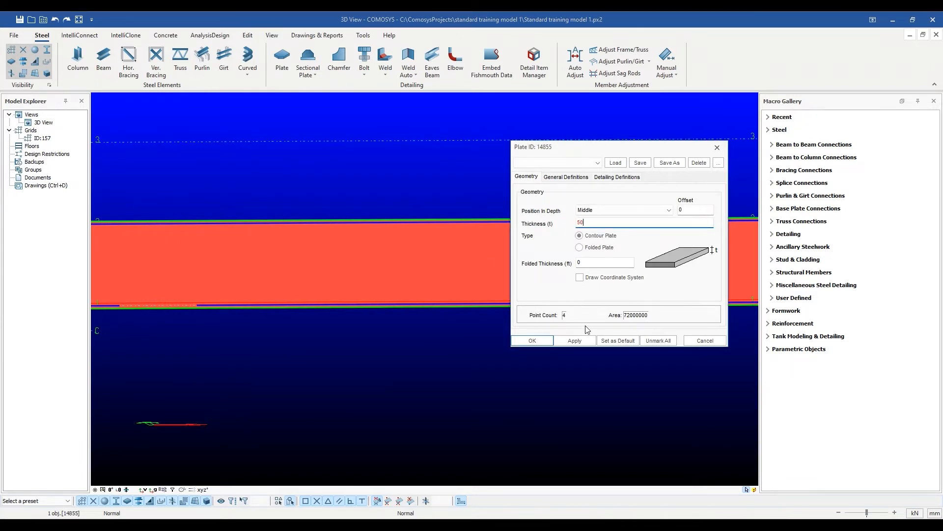
{"action": "left_click", "coordinate": [574, 341]}
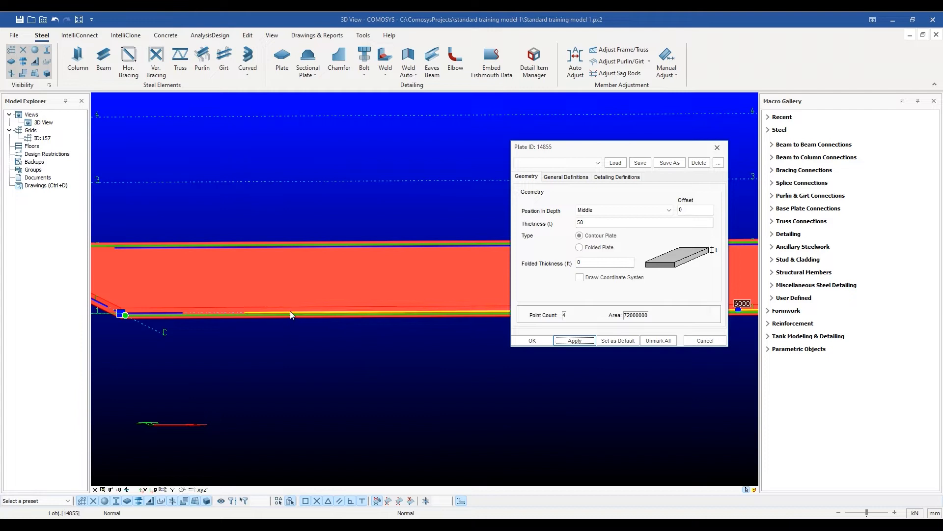
{"action": "left_click", "coordinate": [297, 353]}
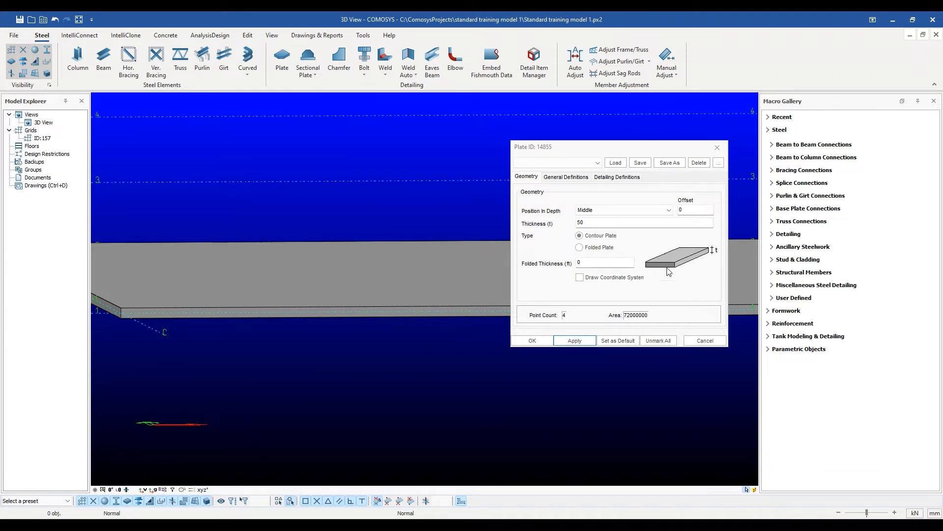
{"action": "left_click", "coordinate": [716, 146]}
{"action": "scroll", "coordinate": [493, 428], "scroll_direction": "down", "scroll_amount": 3}
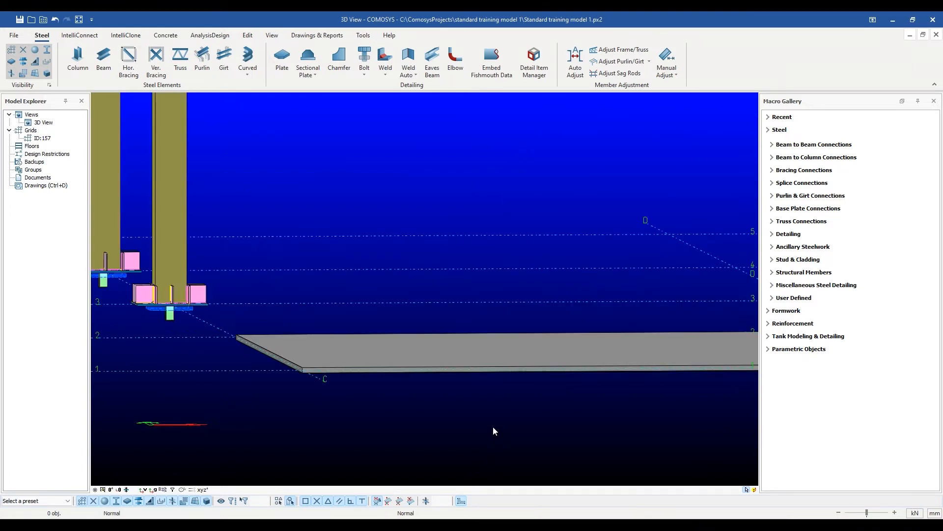
{"action": "scroll", "coordinate": [493, 426], "scroll_direction": "down", "scroll_amount": 3}
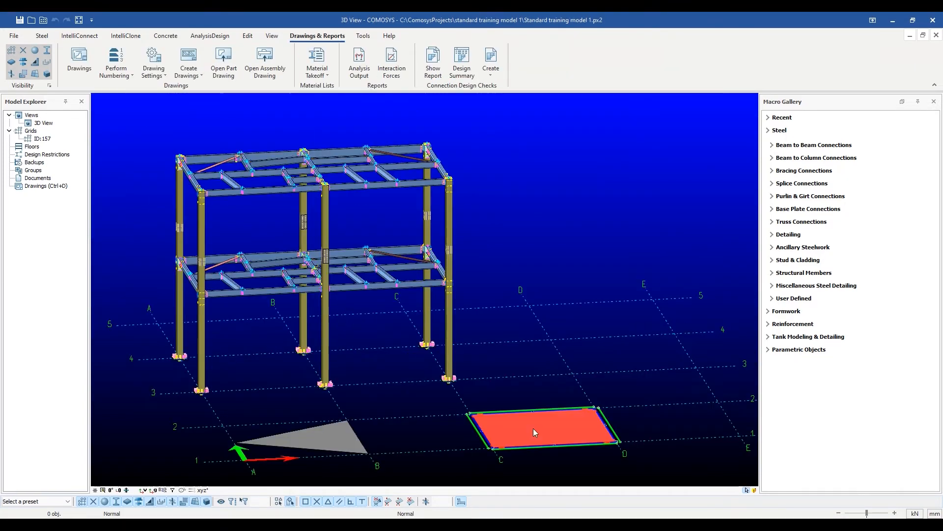
Review the four-sided plate's general and detailing definitions, trying Cast In Place Concrete as its usage, and close the properties without applying.
{"action": "double_click", "coordinate": [535, 431]}
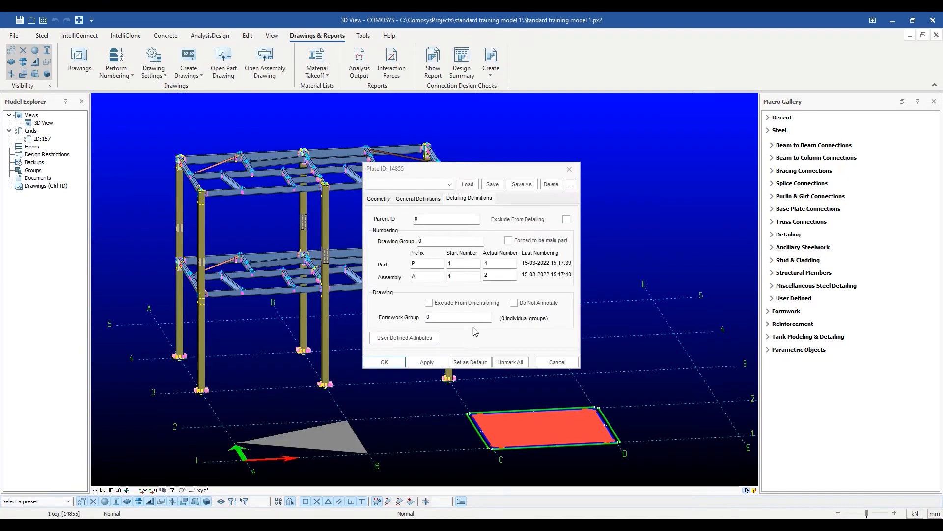
{"action": "left_click", "coordinate": [421, 199]}
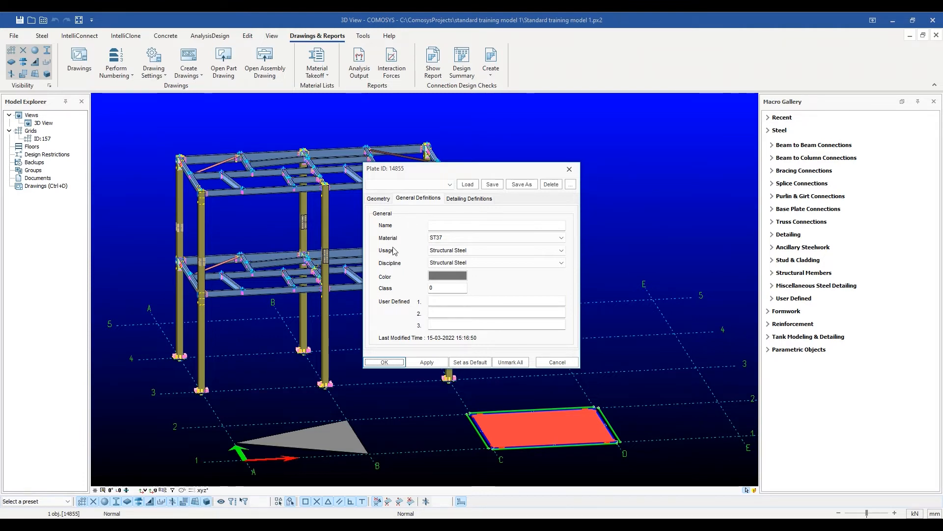
{"action": "left_click", "coordinate": [561, 251]}
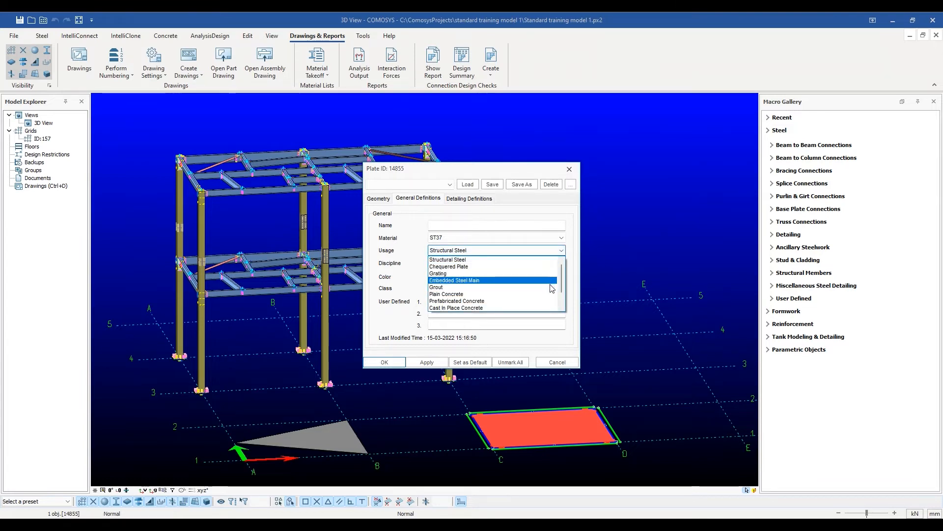
{"action": "left_click", "coordinate": [465, 308]}
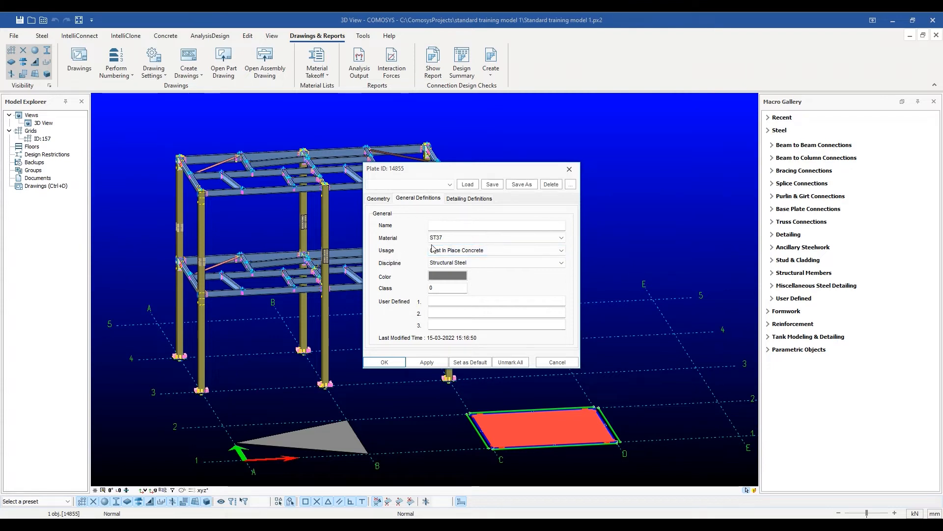
{"action": "left_click", "coordinate": [463, 199]}
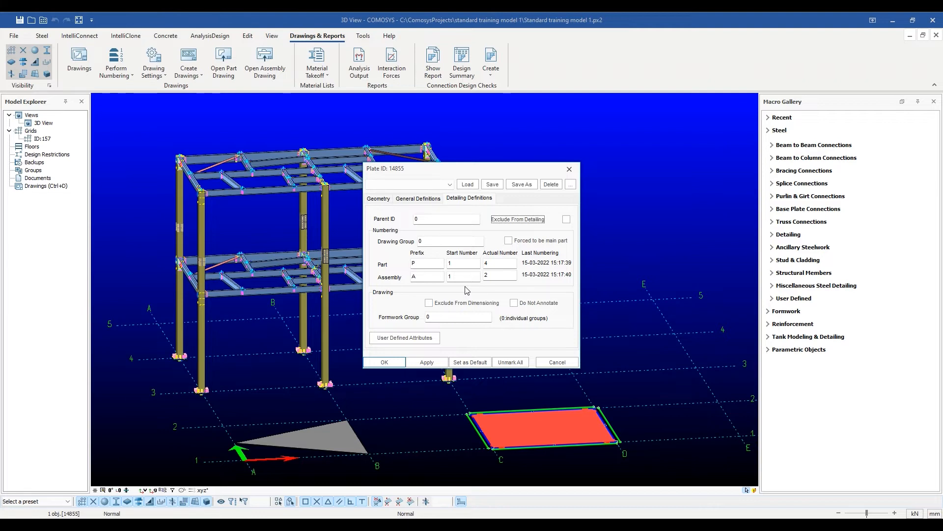
{"action": "left_click", "coordinate": [570, 169]}
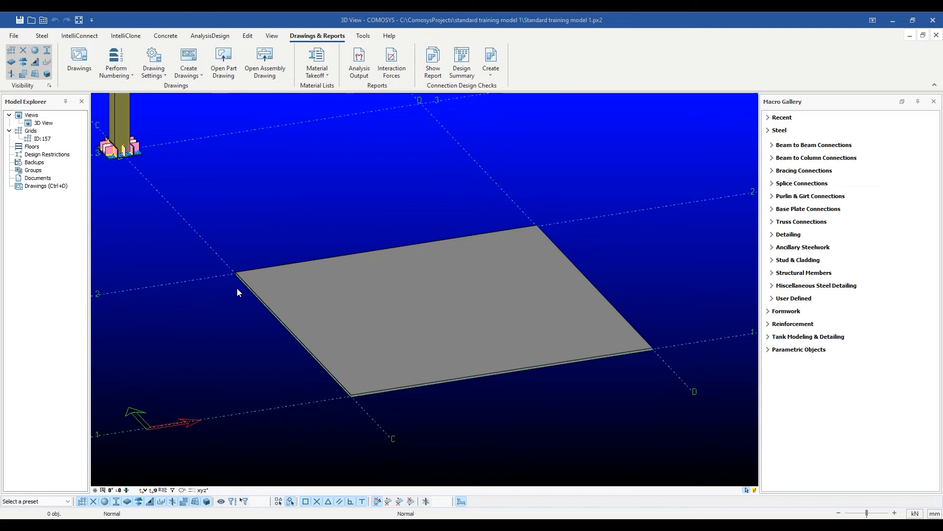
Select the four-sided plate and examine its corner handle at grid C-2 and the midpoint handle of its edge along grid line C.
{"action": "left_click_drag", "start_coordinate": [170, 213], "coordinate": [687, 444]}
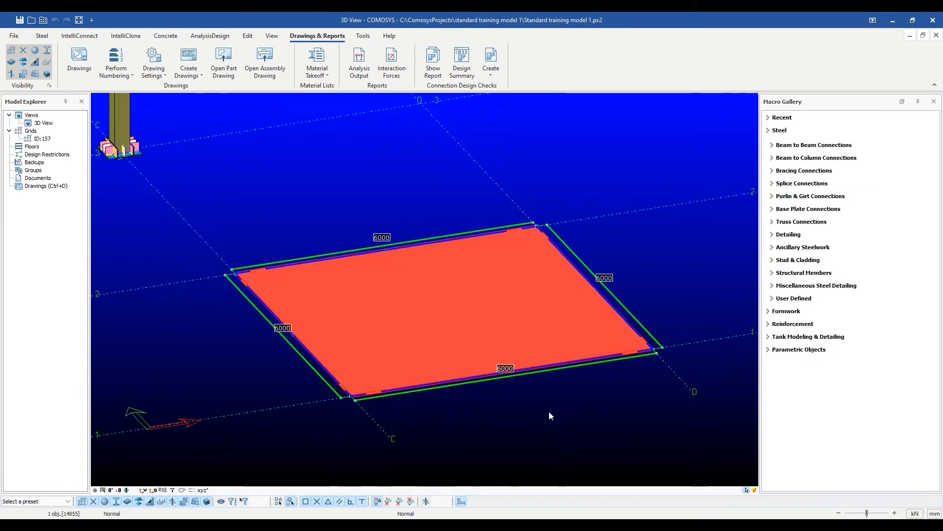
{"action": "middle_click_drag", "start_coordinate": [549, 412], "coordinate": [549, 423]}
{"action": "scroll", "coordinate": [287, 315], "scroll_direction": "up", "scroll_amount": 2}
{"action": "middle_click_drag", "start_coordinate": [294, 313], "coordinate": [277, 260]}
{"action": "scroll", "coordinate": [285, 265], "scroll_direction": "down", "scroll_amount": 2}
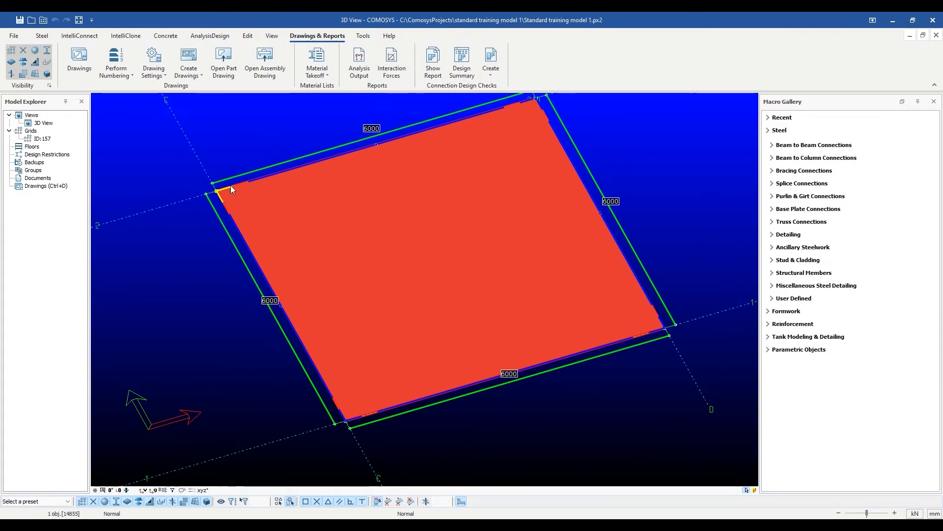
{"action": "scroll", "coordinate": [229, 185], "scroll_direction": "up", "scroll_amount": 3}
{"action": "scroll", "coordinate": [228, 188], "scroll_direction": "up", "scroll_amount": 3}
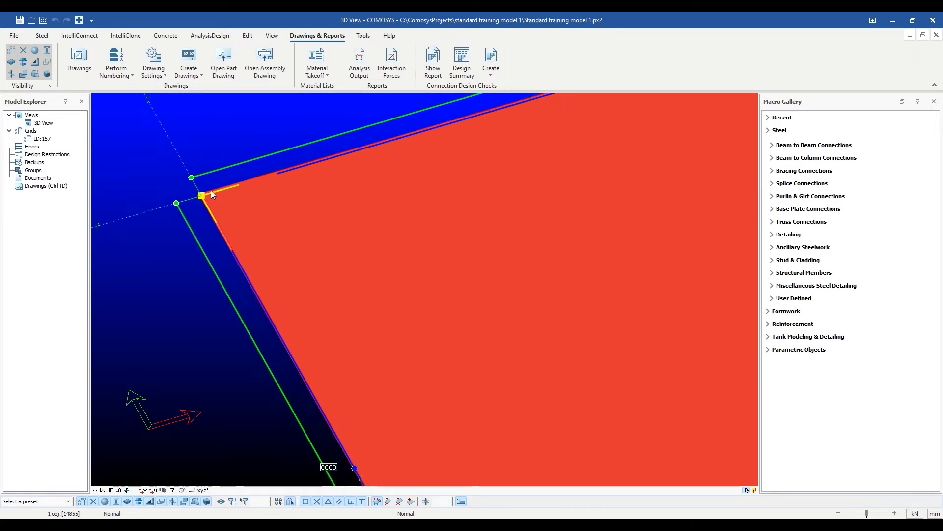
{"action": "scroll", "coordinate": [223, 199], "scroll_direction": "down", "scroll_amount": 4}
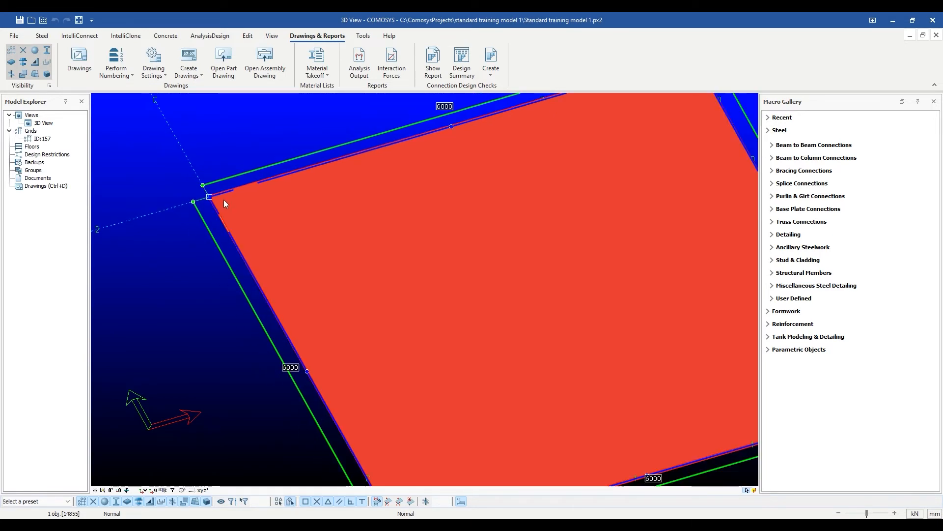
{"action": "middle_click_drag", "start_coordinate": [376, 349], "coordinate": [347, 295]}
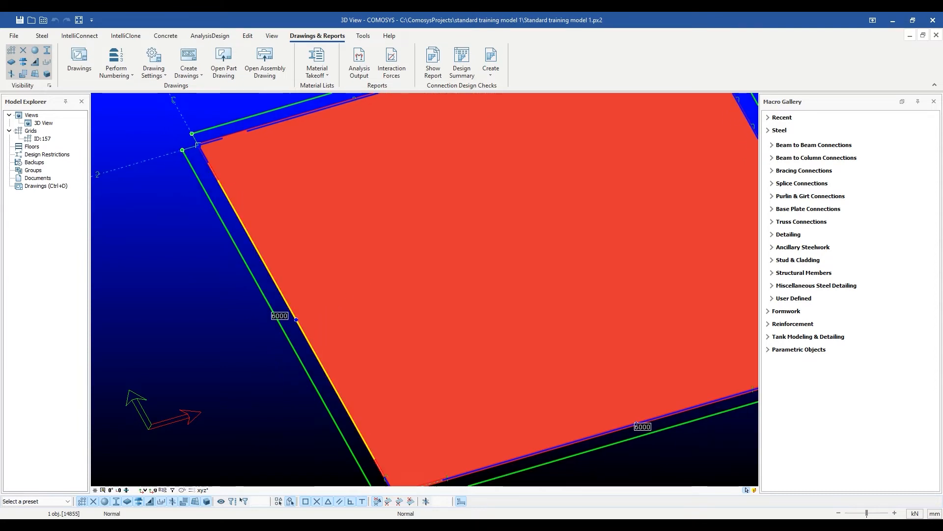
{"action": "scroll", "coordinate": [297, 322], "scroll_direction": "up", "scroll_amount": 4}
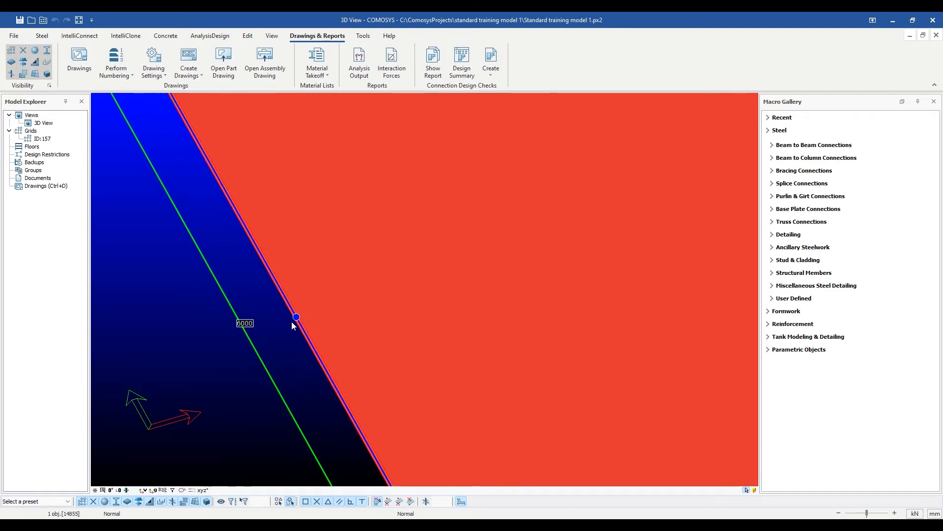
{"action": "scroll", "coordinate": [303, 317], "scroll_direction": "down", "scroll_amount": 4}
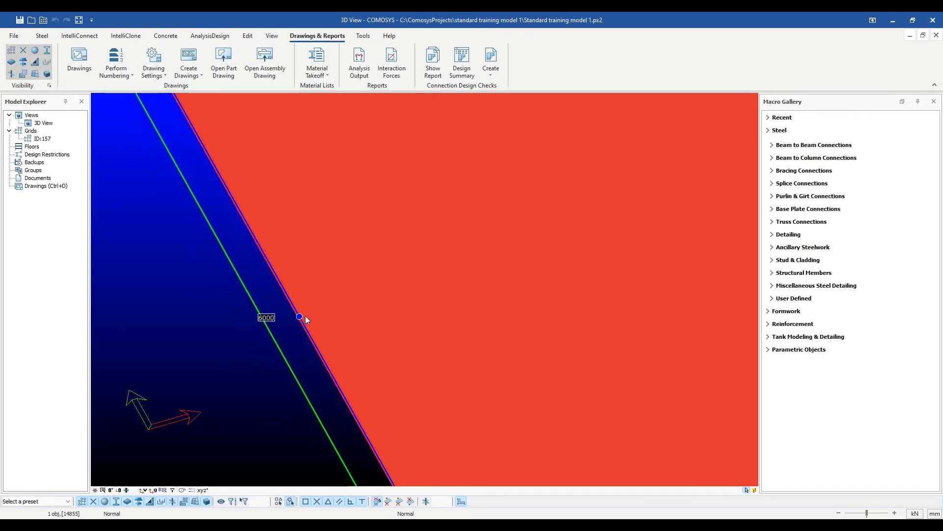
{"action": "scroll", "coordinate": [305, 315], "scroll_direction": "down", "scroll_amount": 2}
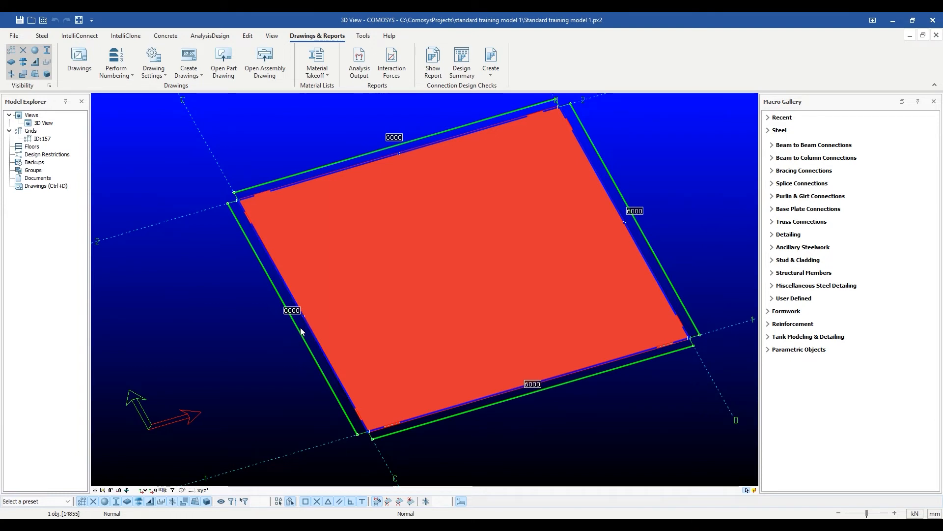
{"action": "scroll", "coordinate": [301, 329], "scroll_direction": "down", "scroll_amount": 1}
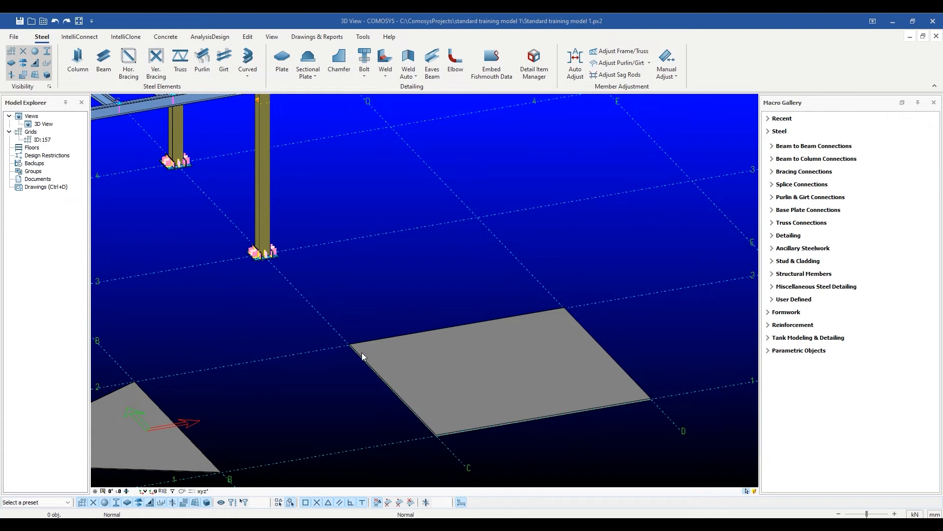
Move the four-sided plate's corner point at grid C-2 by 200 mm in X.
{"action": "left_click", "coordinate": [405, 359]}
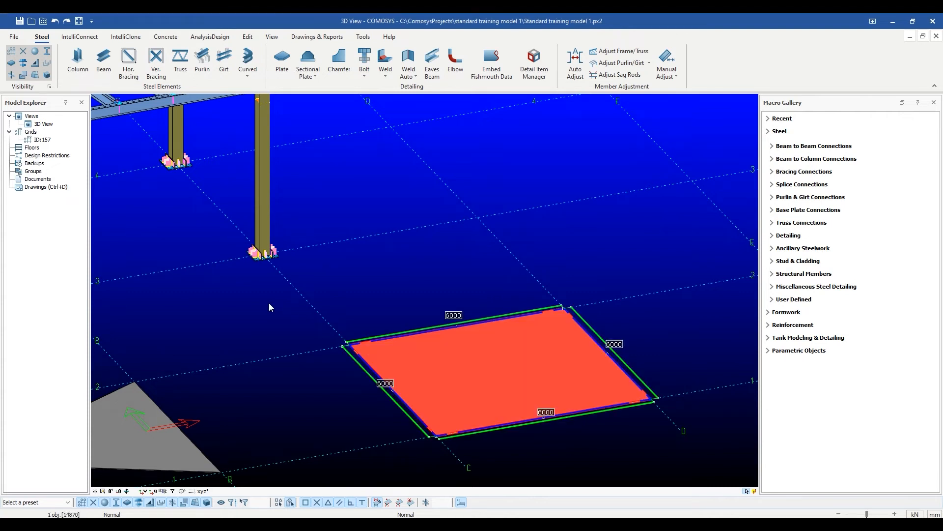
{"action": "scroll", "coordinate": [371, 356], "scroll_direction": "up", "scroll_amount": 2}
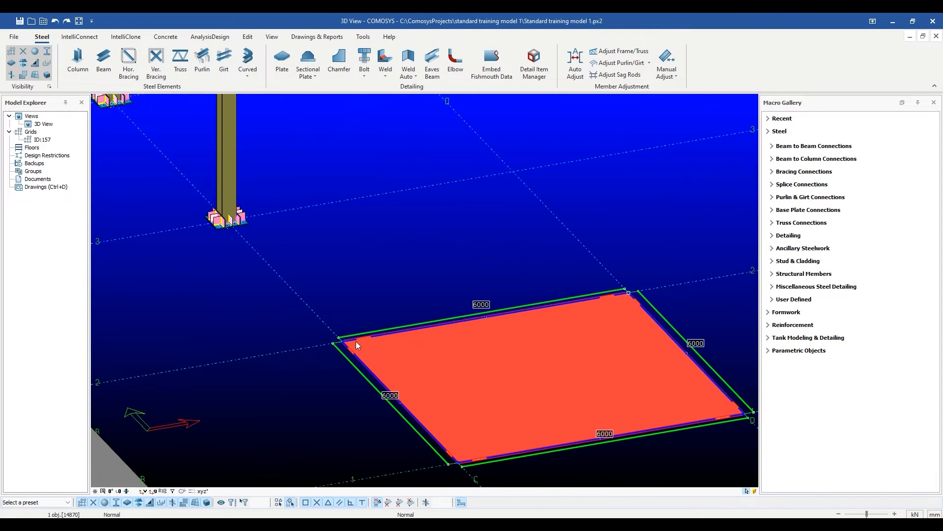
{"action": "left_click", "coordinate": [355, 340]}
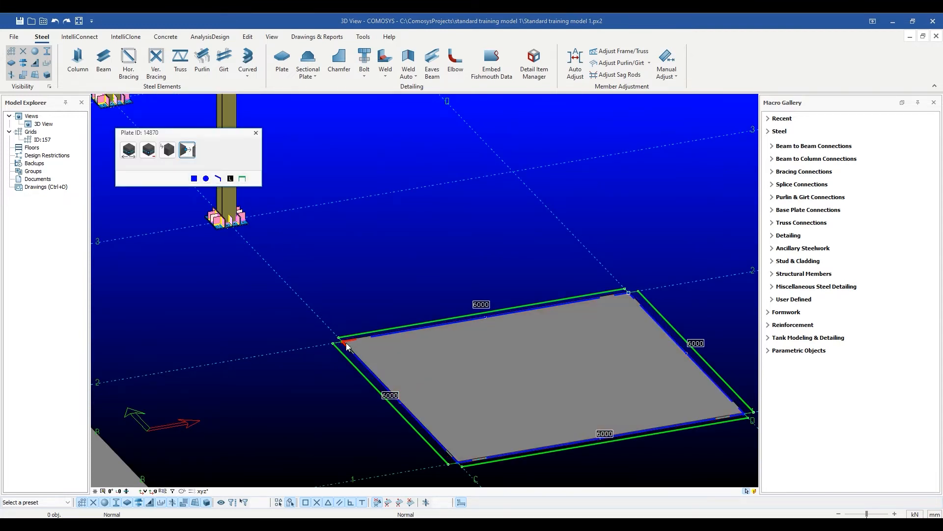
{"action": "left_click", "coordinate": [128, 155]}
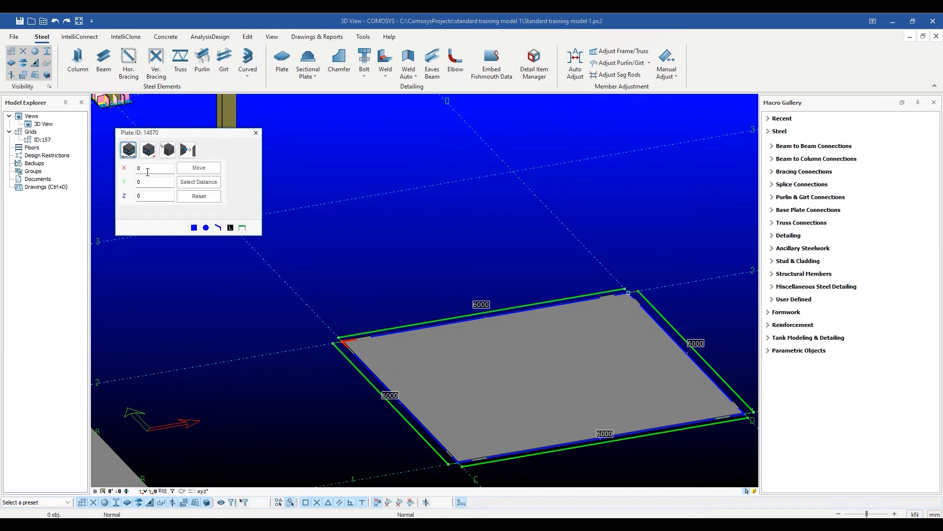
{"action": "type", "text": "200"}
{"action": "left_click", "coordinate": [199, 168]}
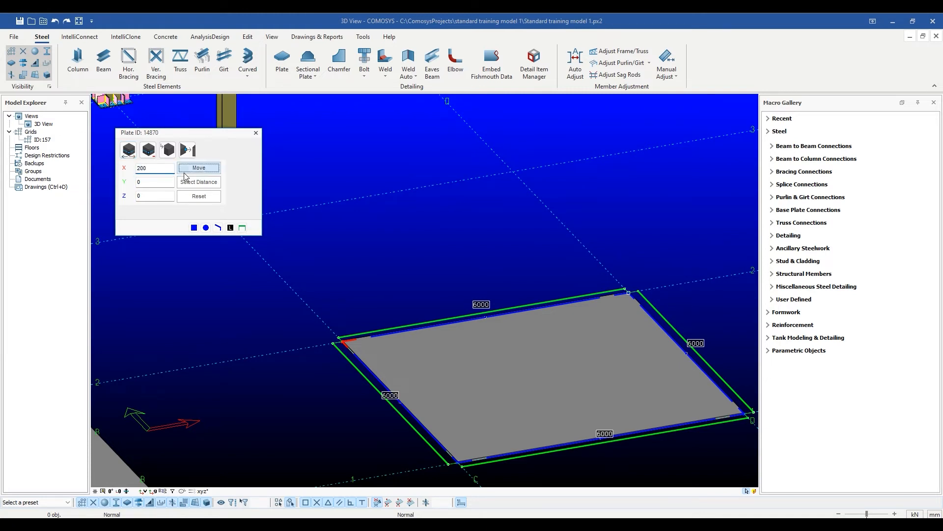
{"action": "scroll", "coordinate": [364, 348], "scroll_direction": "up", "scroll_amount": 3}
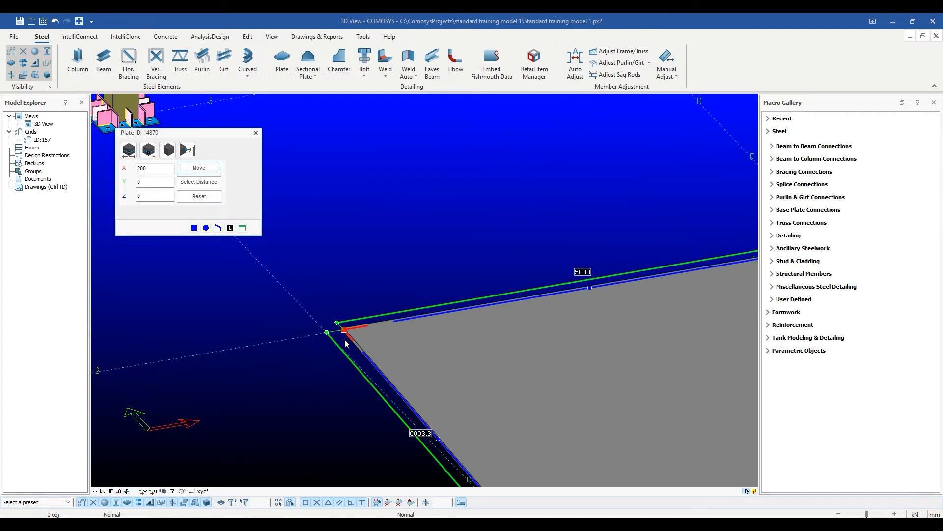
Delete the plate's corner point near grid C-2 and undo the deletion.
{"action": "left_click", "coordinate": [149, 153]}
{"action": "scroll", "coordinate": [387, 261], "scroll_direction": "down", "scroll_amount": 2}
{"action": "middle_click_drag", "start_coordinate": [465, 285], "coordinate": [454, 285]}
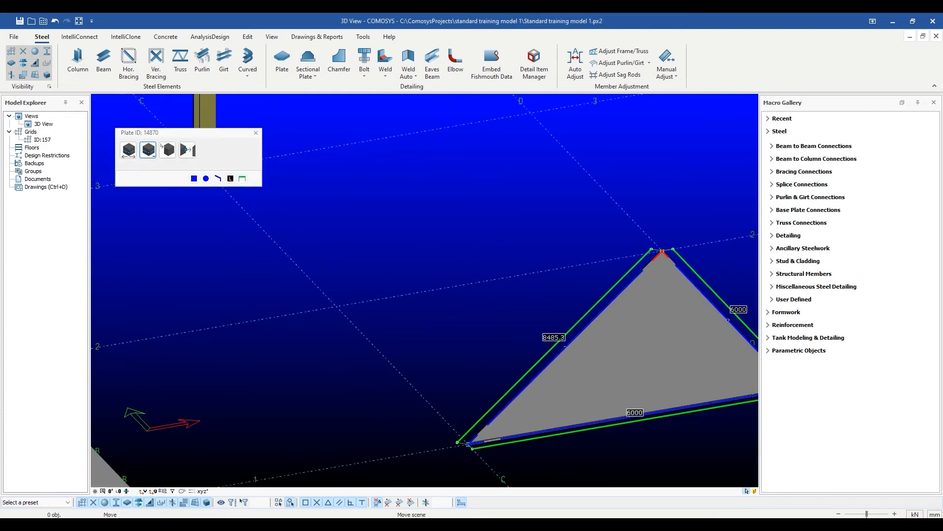
{"action": "middle_click_drag", "start_coordinate": [404, 256], "coordinate": [388, 254]}
{"action": "key", "text": "Escape"}
{"action": "key", "text": "ctrl+z"}
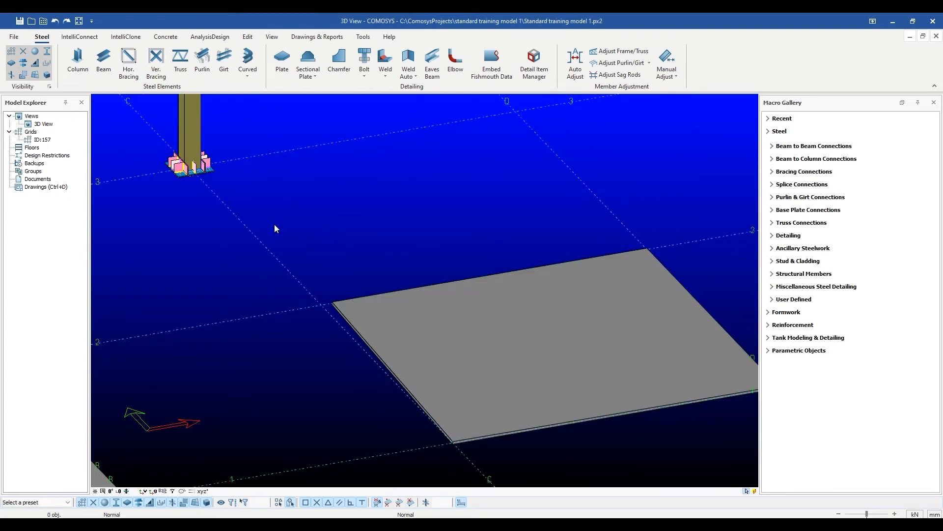
Chamfer the four-sided plate's corner near grid C-2 with chamfer Type 3 and a radius of 500 mm.
{"action": "left_click", "coordinate": [344, 309]}
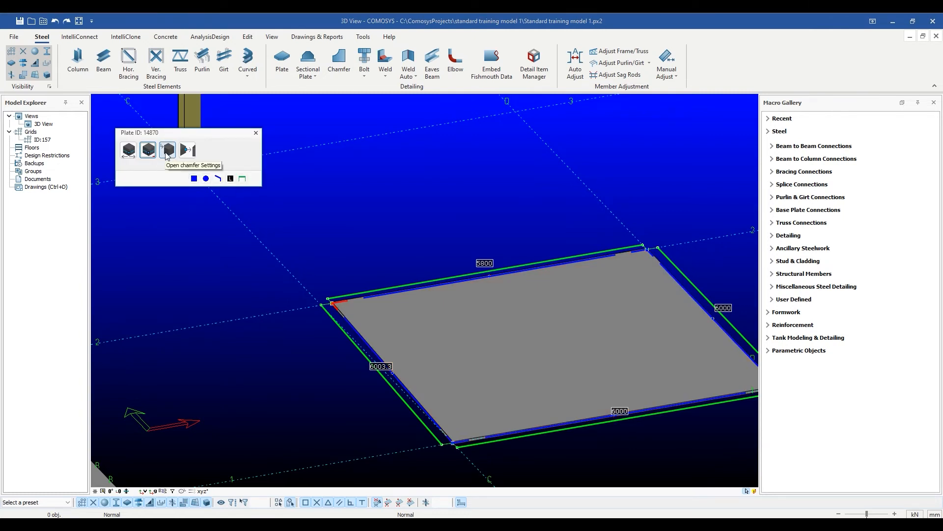
{"action": "left_click", "coordinate": [167, 151]}
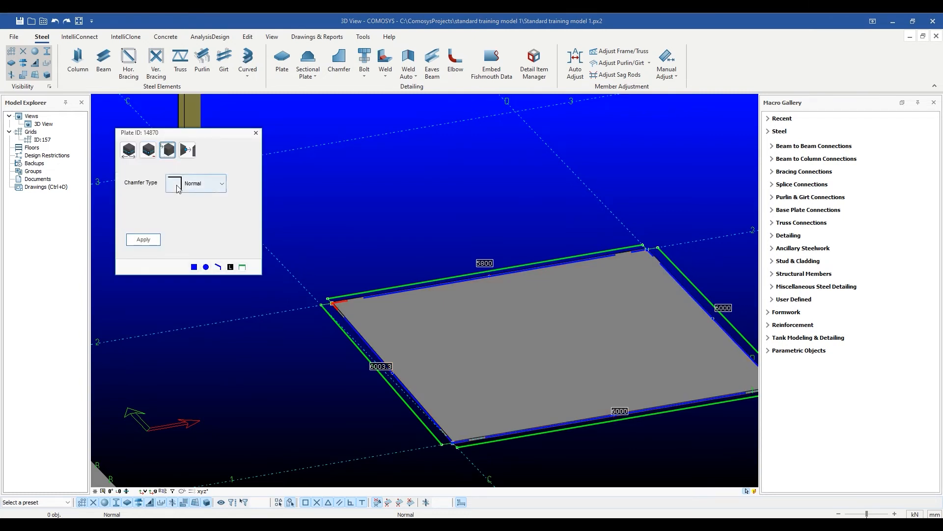
{"action": "left_click", "coordinate": [218, 185]}
{"action": "left_click", "coordinate": [194, 249]}
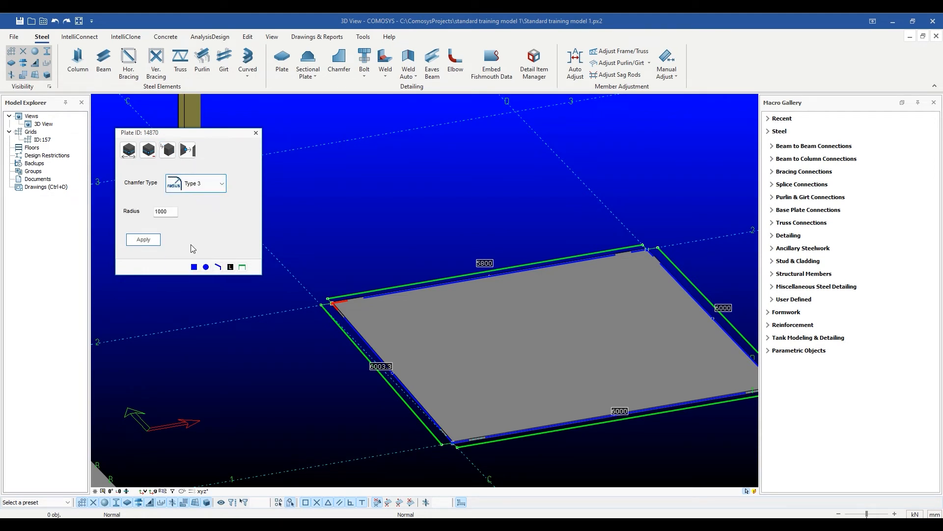
{"action": "type", "text": "500"}
{"action": "left_click", "coordinate": [143, 240]}
{"action": "scroll", "coordinate": [350, 305], "scroll_direction": "up", "scroll_amount": 2}
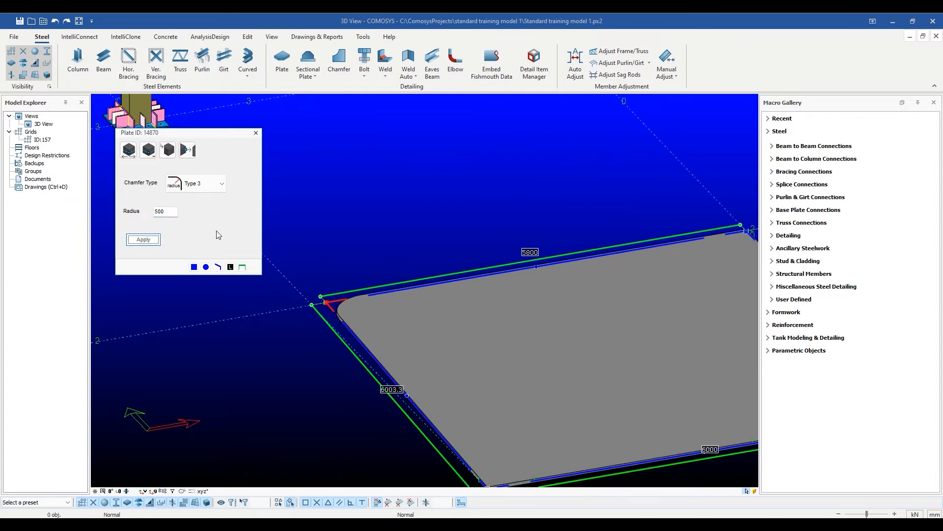
Move the chamfered plate corner to the surface of the column at grid C-3 with zero offset.
{"action": "left_click", "coordinate": [187, 150]}
{"action": "middle_click_drag", "start_coordinate": [307, 221], "coordinate": [447, 261]}
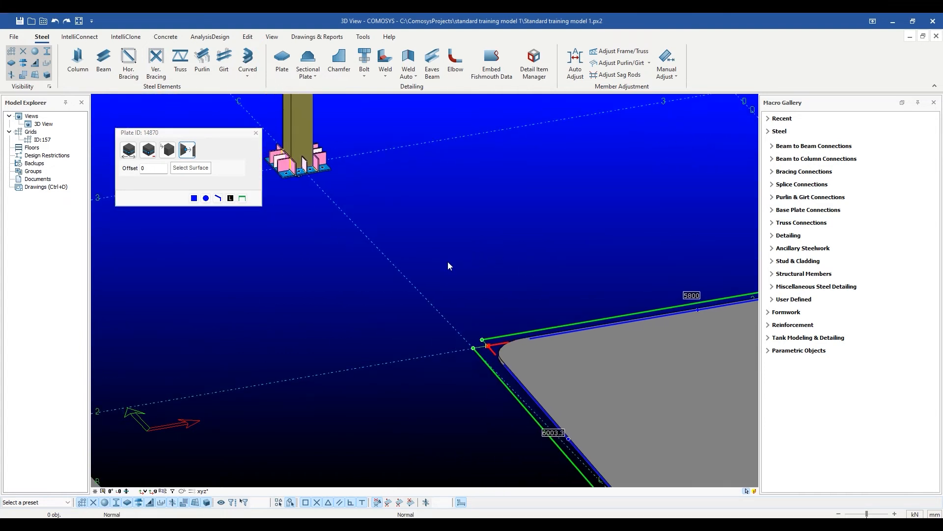
{"action": "left_click", "coordinate": [191, 167]}
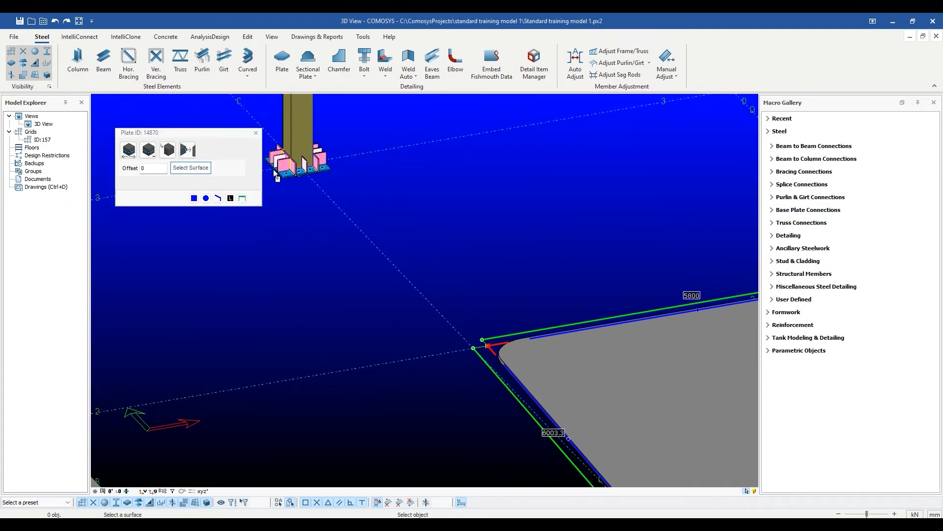
{"action": "left_click", "coordinate": [299, 142]}
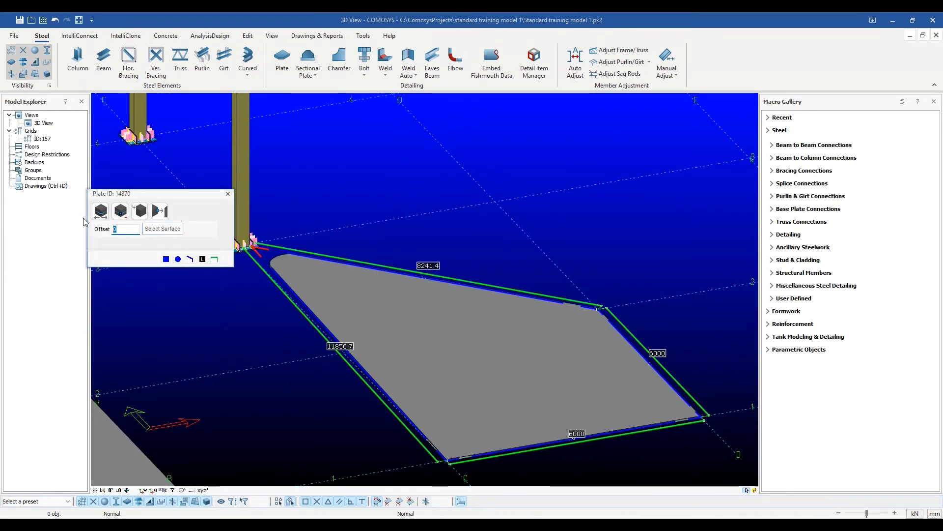
Align the same plate corner to the grid C-3 column surface with an offset of 50 mm.
{"action": "type", "text": "50"}
{"action": "left_click", "coordinate": [163, 229]}
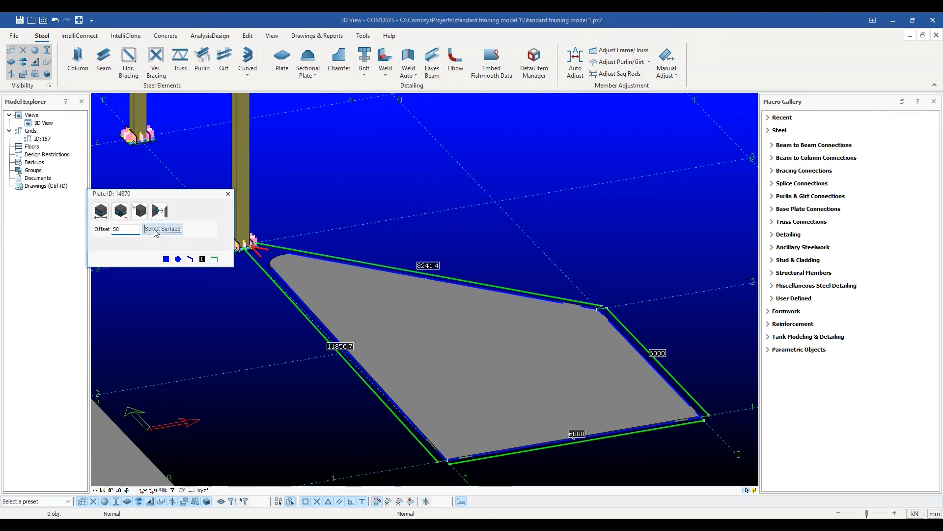
{"action": "left_click", "coordinate": [240, 197]}
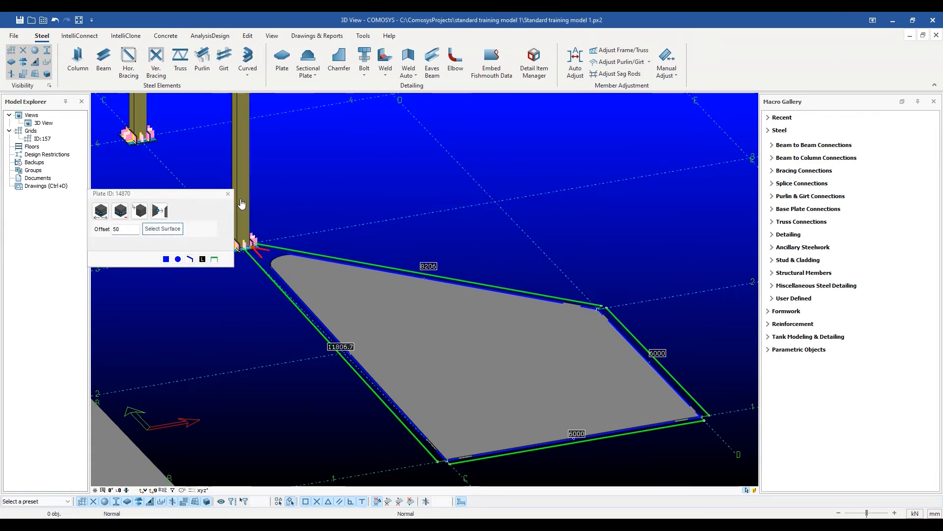
{"action": "scroll", "coordinate": [277, 268], "scroll_direction": "up", "scroll_amount": 2}
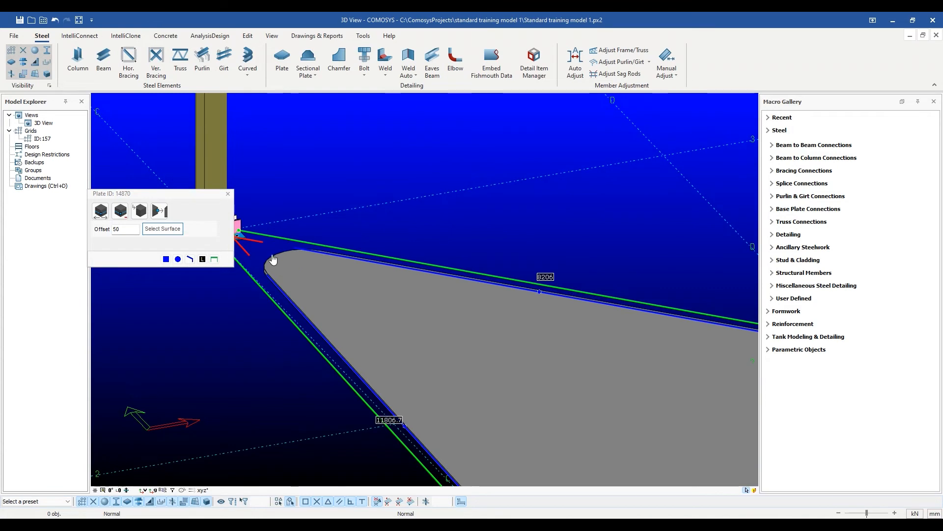
Realign the plate corner to the grid C-3 column surface with an offset of -50 mm.
{"action": "left_click", "coordinate": [114, 230]}
{"action": "type", "text": "-"}
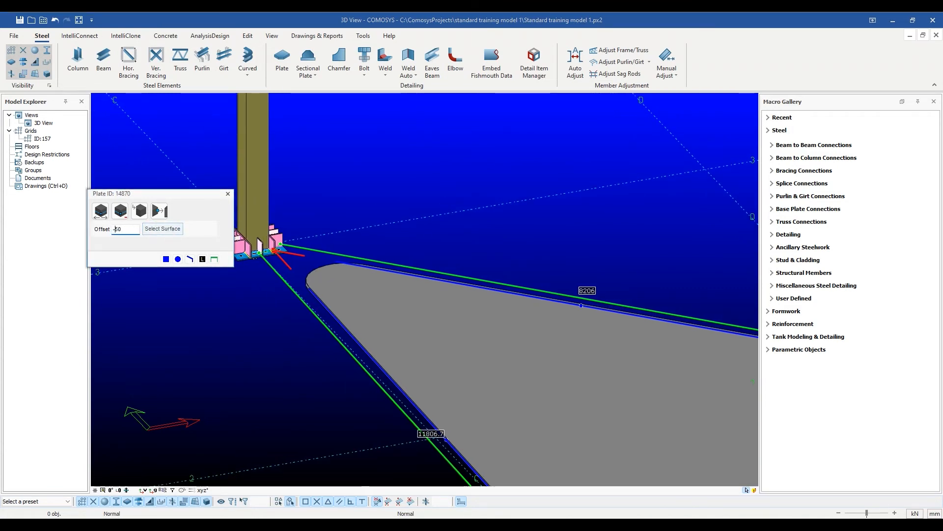
{"action": "left_click", "coordinate": [167, 229]}
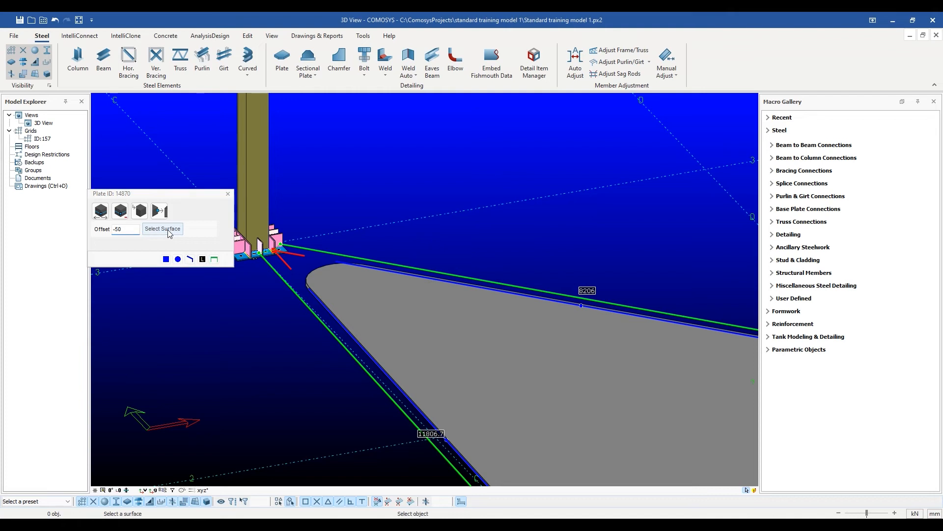
{"action": "left_click", "coordinate": [255, 169]}
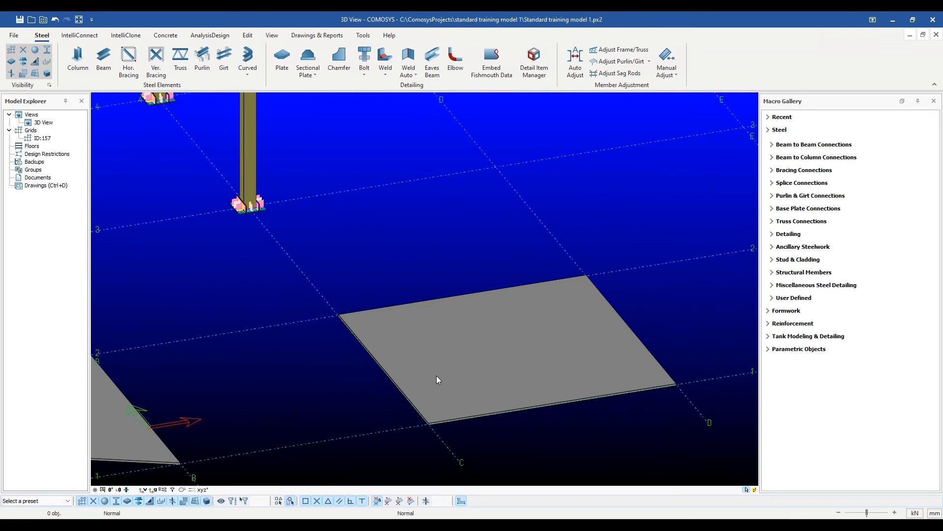
Move the four-sided plate's edge along grid line C by 200 mm in X and 400 mm in Y, and check it in plan view.
{"action": "left_click", "coordinate": [437, 376]}
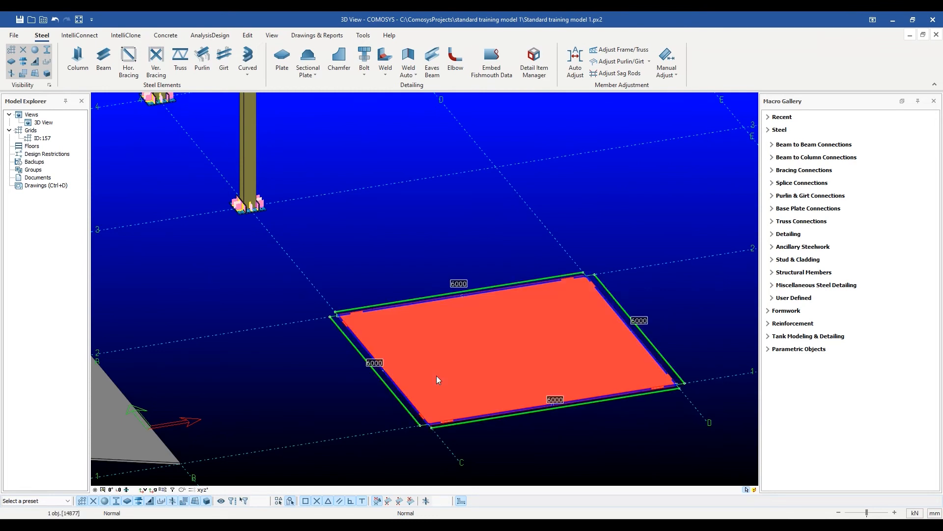
{"action": "double_click", "coordinate": [399, 393]}
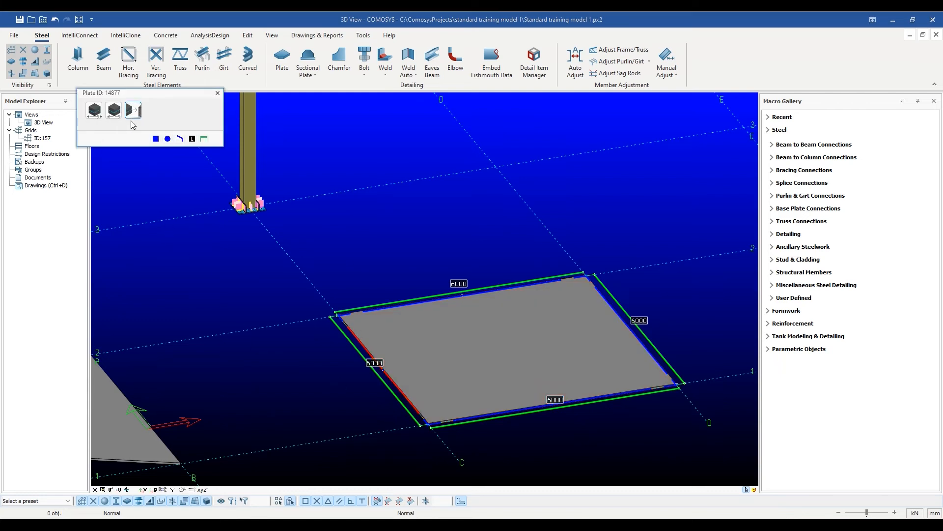
{"action": "middle_click_drag", "start_coordinate": [279, 362], "coordinate": [282, 377]}
{"action": "left_click", "coordinate": [95, 111]}
{"action": "left_click", "coordinate": [109, 129]}
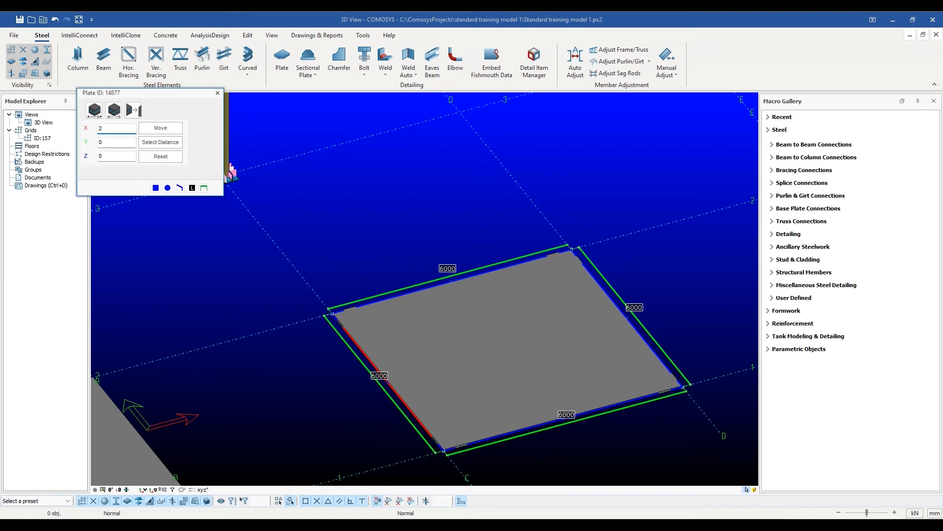
{"action": "left_click", "coordinate": [126, 142]}
{"action": "type", "text": "400"}
{"action": "left_click", "coordinate": [160, 128]}
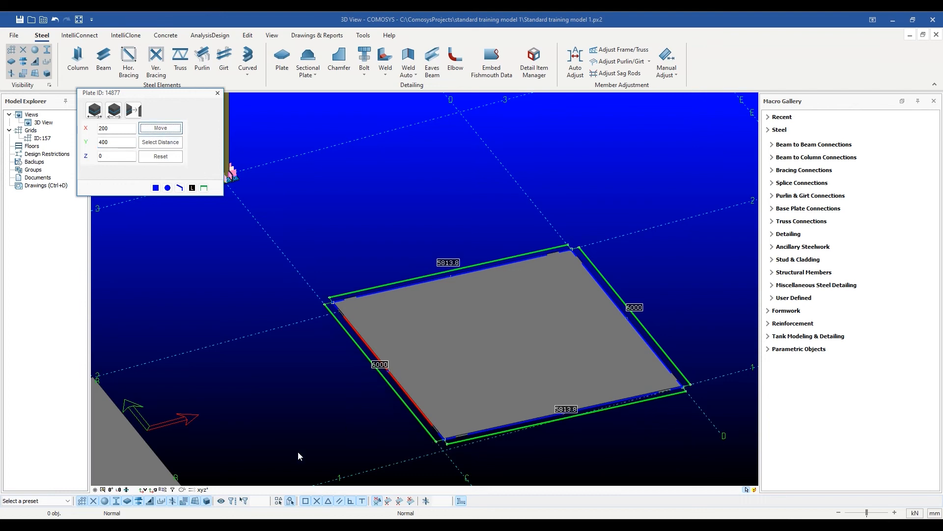
{"action": "left_click", "coordinate": [112, 489]}
{"action": "scroll", "coordinate": [365, 355], "scroll_direction": "up", "scroll_amount": 3}
{"action": "scroll", "coordinate": [381, 343], "scroll_direction": "down", "scroll_amount": 2}
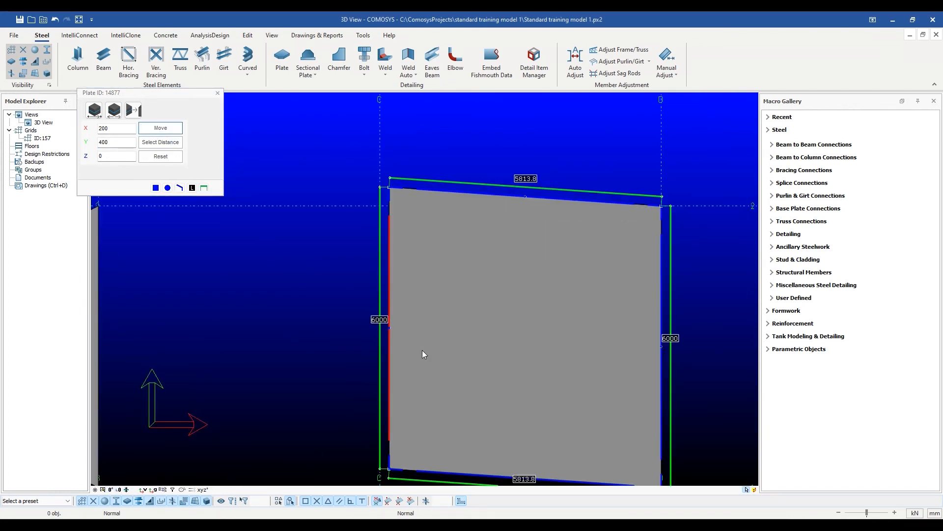
{"action": "middle_click_drag", "start_coordinate": [442, 358], "coordinate": [427, 340]}
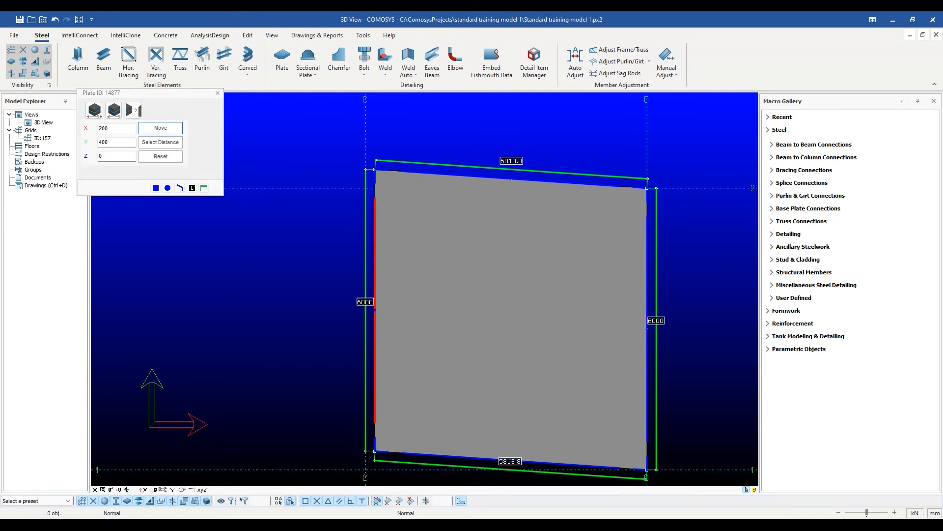
Deselect the plate and undo the move of its edge.
{"action": "left_click", "coordinate": [285, 304]}
{"action": "key", "text": "ctrl+z"}
{"action": "key", "text": "ctrl+z"}
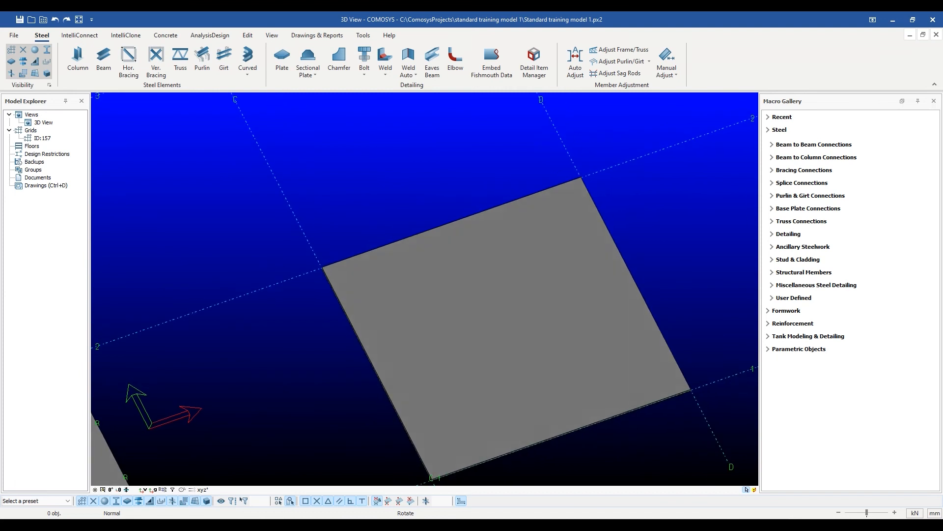
Move the plate's edge along grid line C outward by a distance of 500 mm.
{"action": "left_click", "coordinate": [405, 347]}
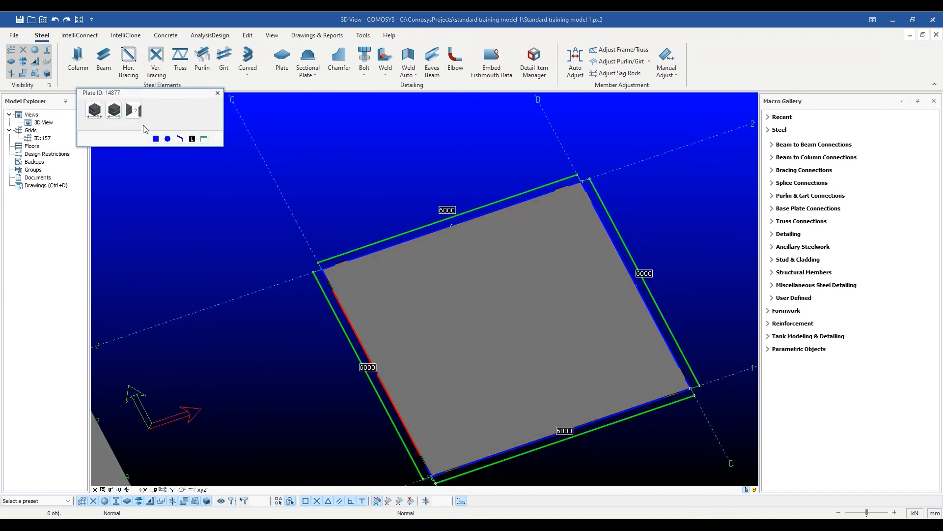
{"action": "left_click", "coordinate": [114, 110]}
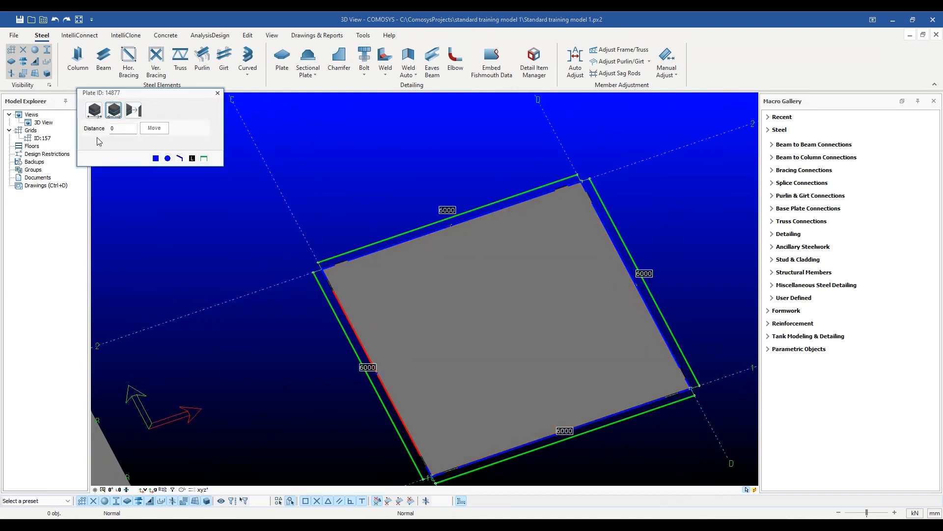
{"action": "left_click", "coordinate": [123, 130]}
{"action": "type", "text": "00"}
{"action": "left_click", "coordinate": [163, 127]}
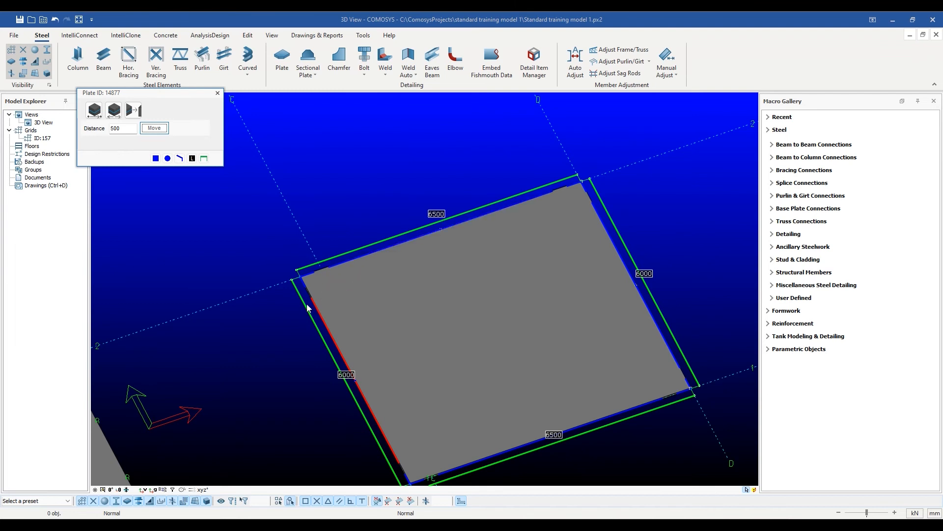
{"action": "middle_click_drag", "start_coordinate": [293, 400], "coordinate": [269, 371]}
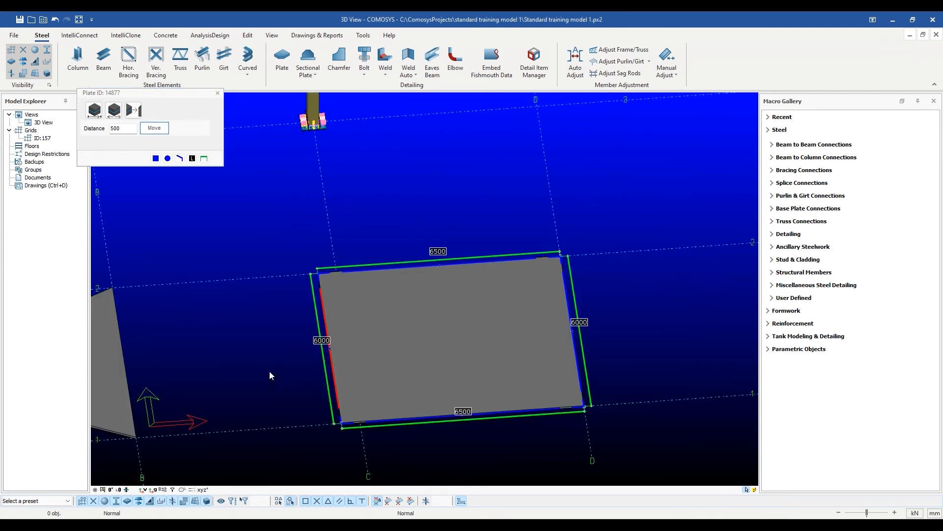
Extend the plate's selected edge to the side surface of the neighbouring plate at grid line B with zero offset.
{"action": "left_click", "coordinate": [137, 111]}
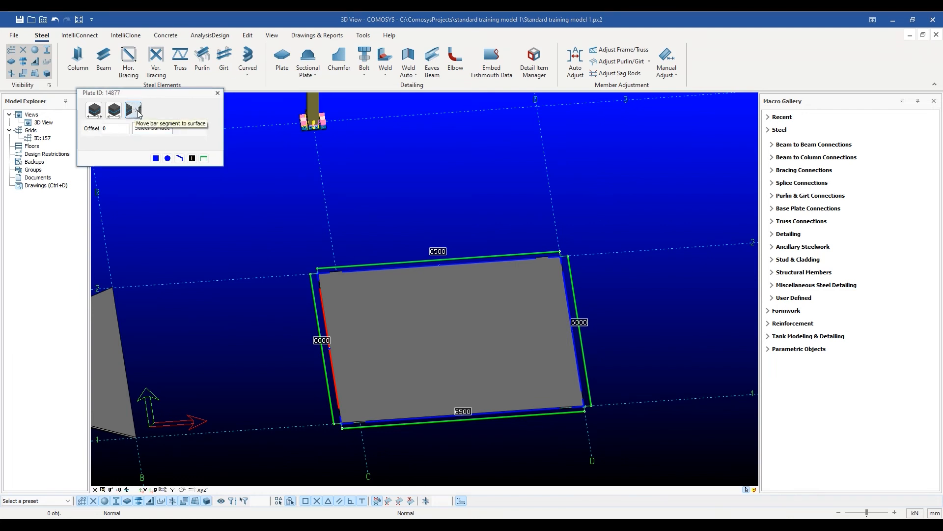
{"action": "mouse_move", "coordinate": [188, 381]}
{"action": "middle_mouse_down"}
{"action": "mouse_move", "coordinate": [189, 366]}
{"action": "mouse_move", "coordinate": [176, 370]}
{"action": "middle_mouse_up"}
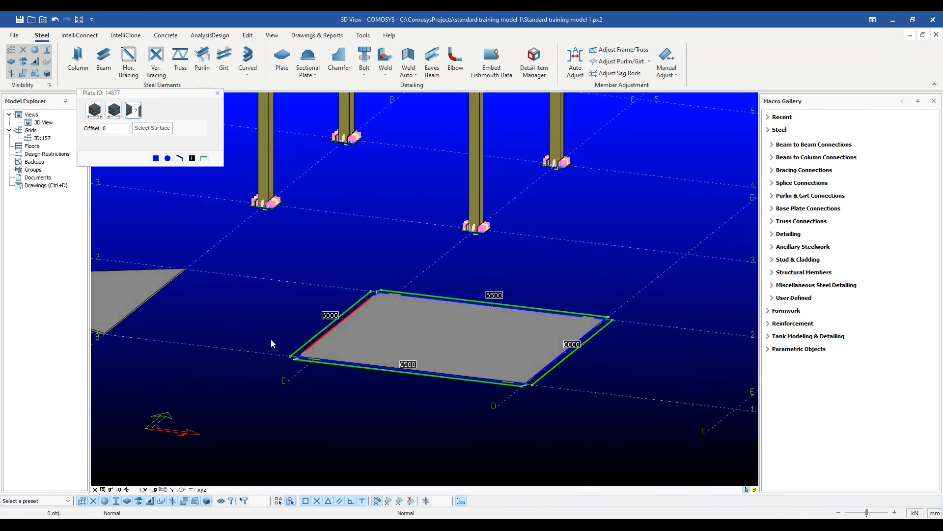
{"action": "left_click", "coordinate": [149, 128]}
{"action": "scroll", "coordinate": [148, 319], "scroll_direction": "up", "scroll_amount": 5}
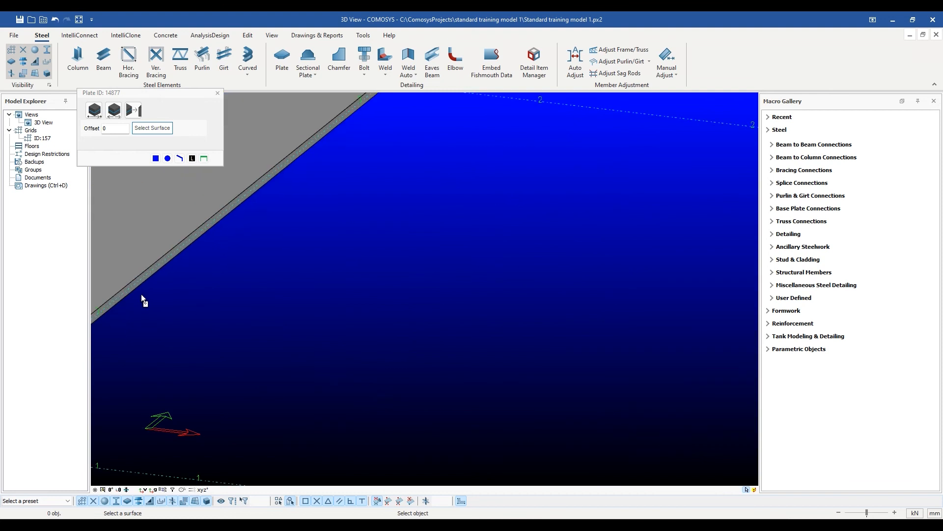
{"action": "left_click", "coordinate": [153, 270]}
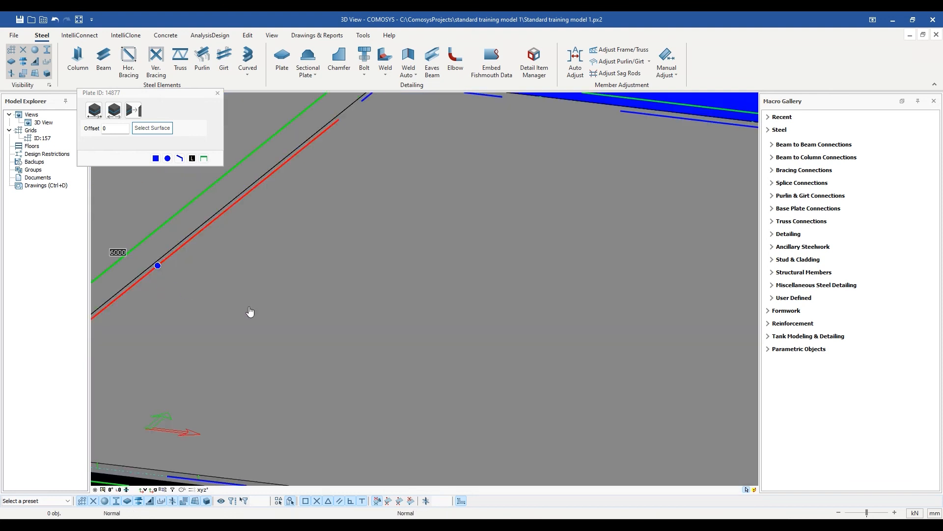
{"action": "scroll", "coordinate": [322, 324], "scroll_direction": "down", "scroll_amount": 5}
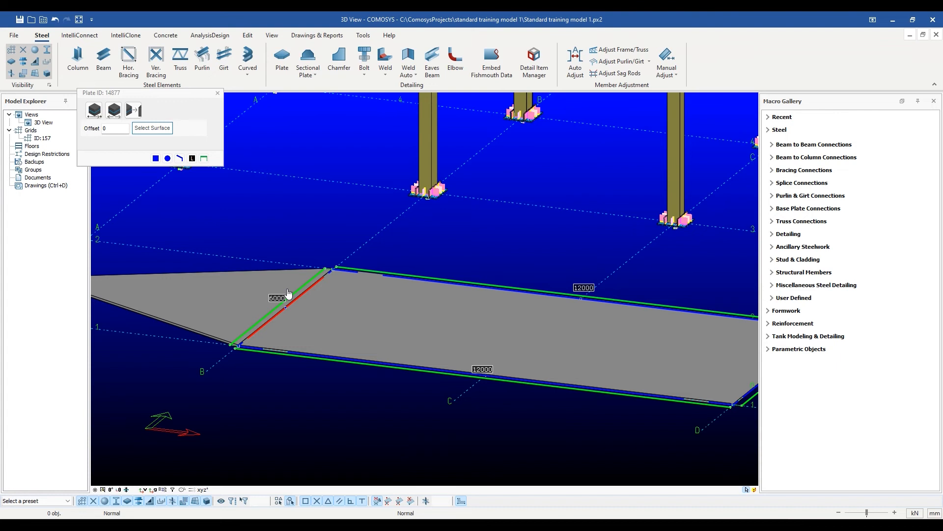
Examine where the two plates meet along grid line B and close the plate's edge settings.
{"action": "scroll", "coordinate": [352, 402], "scroll_direction": "up", "scroll_amount": 3}
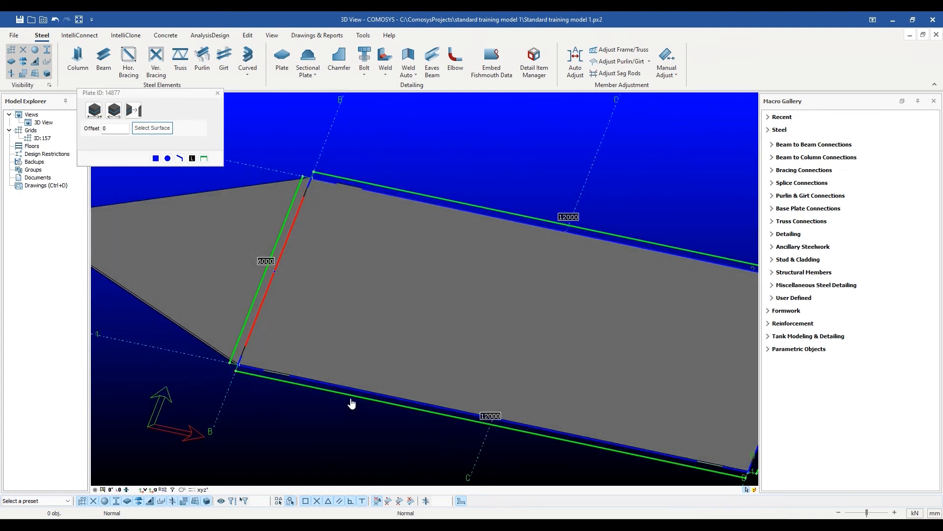
{"action": "scroll", "coordinate": [352, 403], "scroll_direction": "down", "scroll_amount": 3}
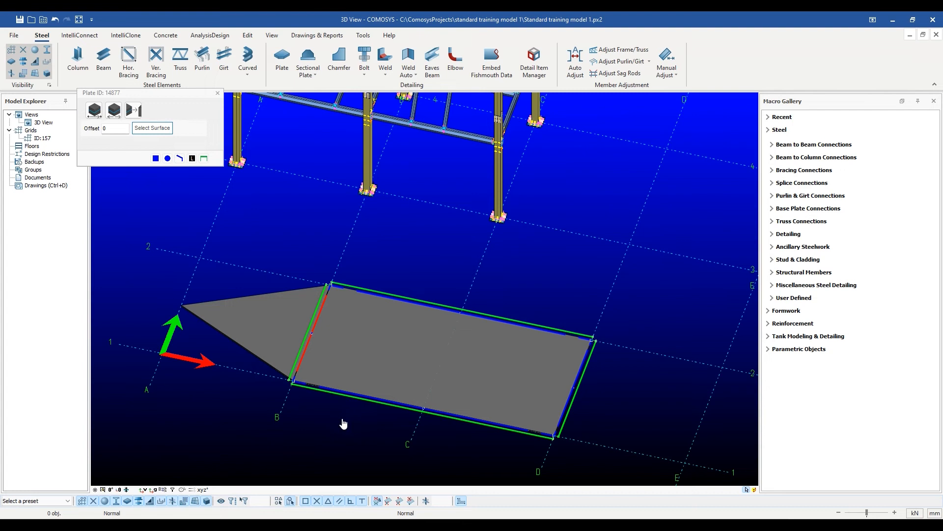
{"action": "middle_click_drag", "start_coordinate": [340, 420], "coordinate": [334, 403]}
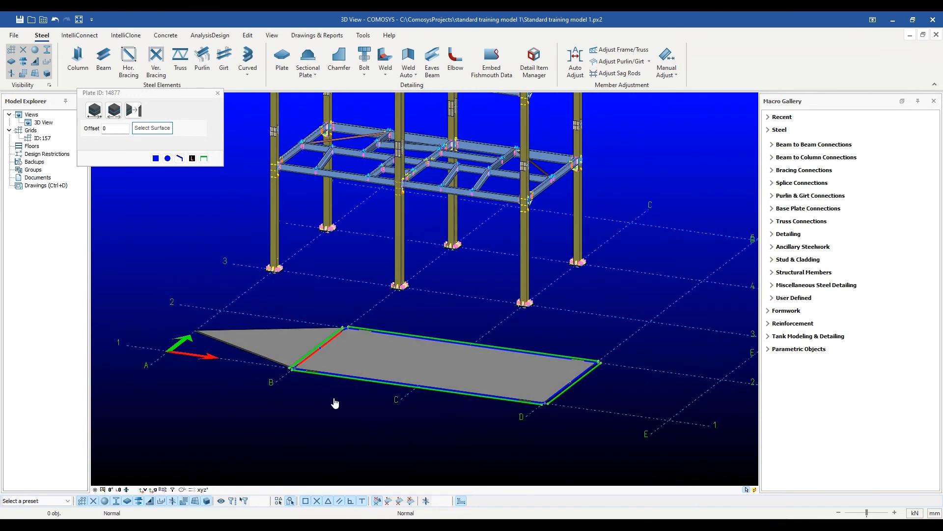
{"action": "scroll", "coordinate": [308, 373], "scroll_direction": "up", "scroll_amount": 3}
{"action": "scroll", "coordinate": [308, 373], "scroll_direction": "up", "scroll_amount": 2}
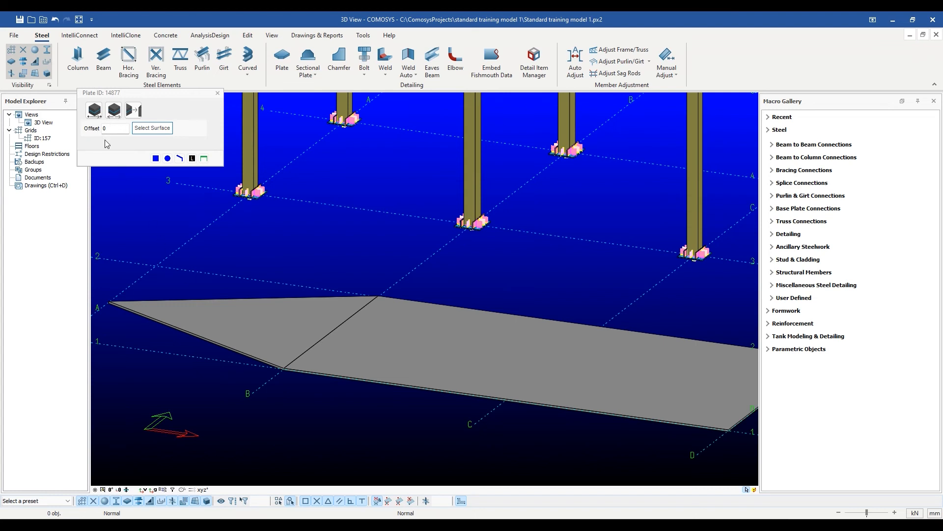
{"action": "scroll", "coordinate": [350, 411], "scroll_direction": "down", "scroll_amount": 5}
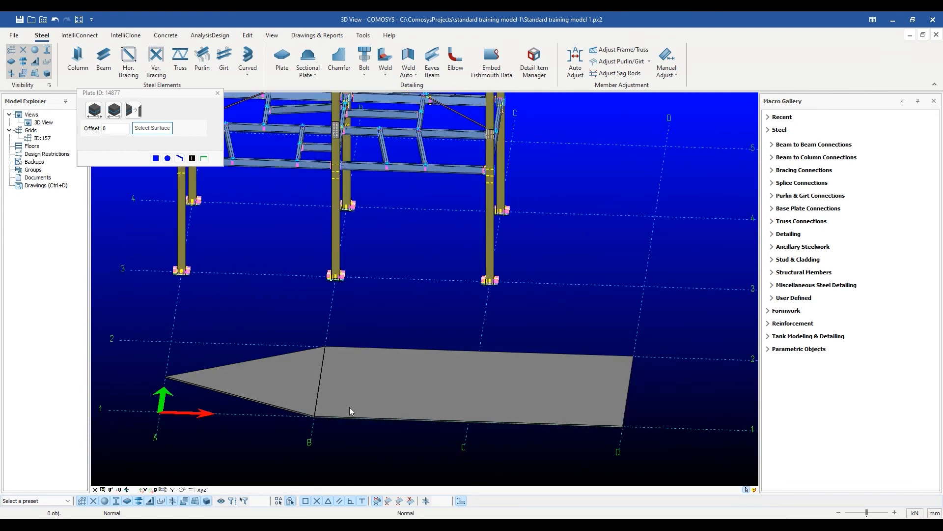
{"action": "left_click", "coordinate": [218, 93]}
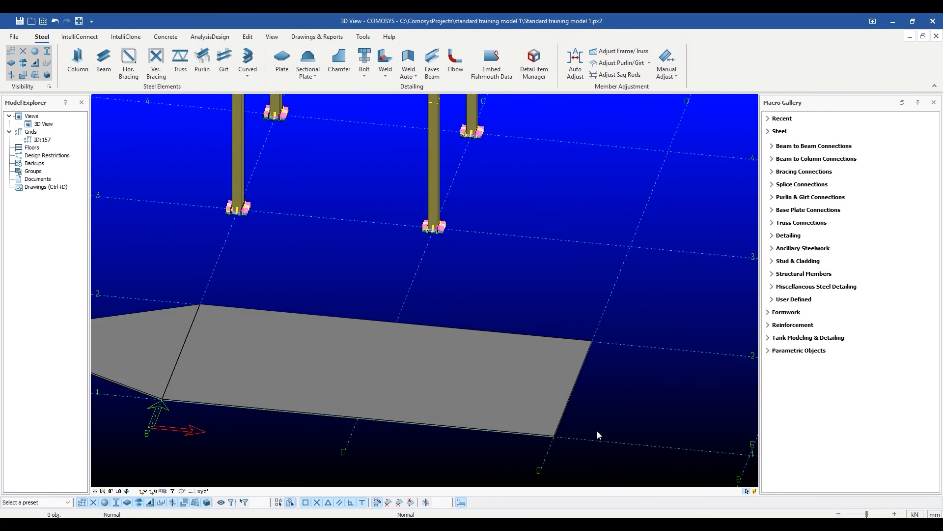
Add a corner at the midpoint of the plate's edge along grid line D, offset by X 400 and Y 200.
{"action": "scroll", "coordinate": [592, 418], "scroll_direction": "up", "scroll_amount": 3}
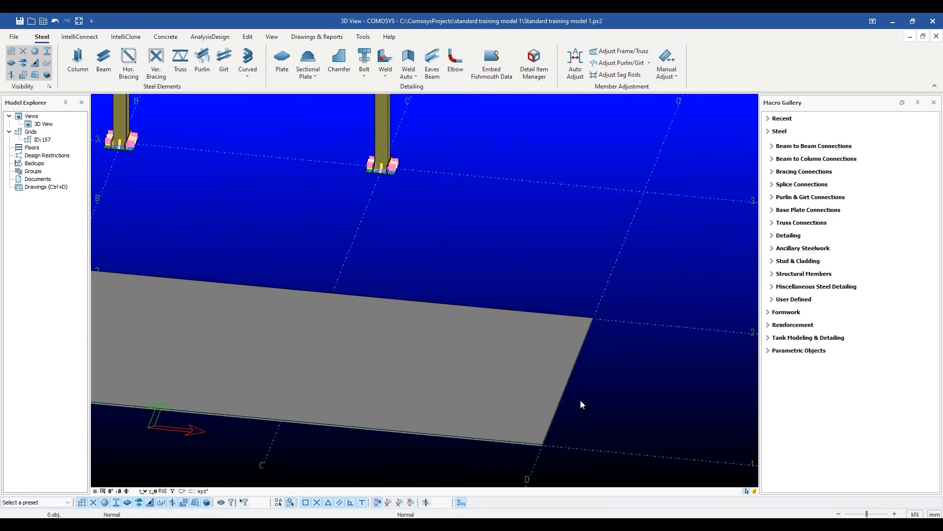
{"action": "left_click", "coordinate": [576, 393]}
{"action": "scroll", "coordinate": [569, 385], "scroll_direction": "up", "scroll_amount": 2}
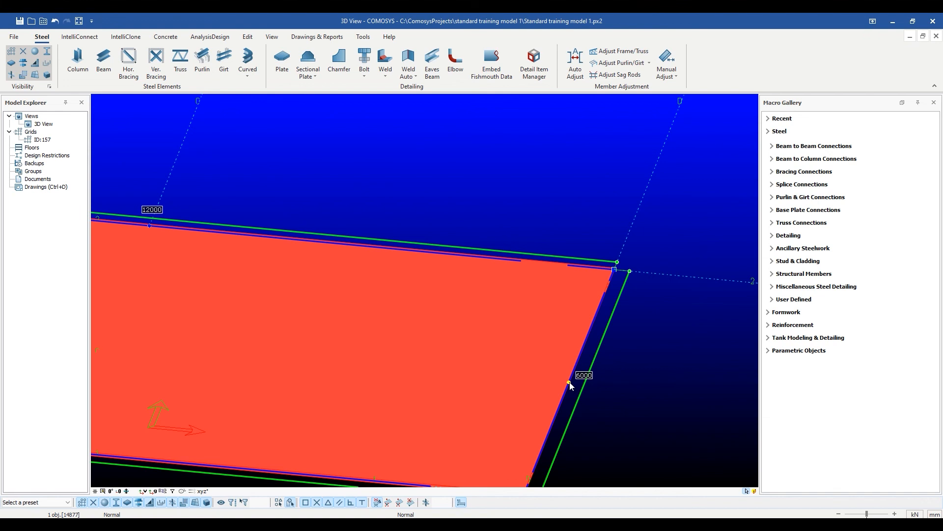
{"action": "left_click", "coordinate": [569, 383]}
{"action": "left_click", "coordinate": [94, 117]}
{"action": "left_click", "coordinate": [106, 129]}
{"action": "type", "text": "400"}
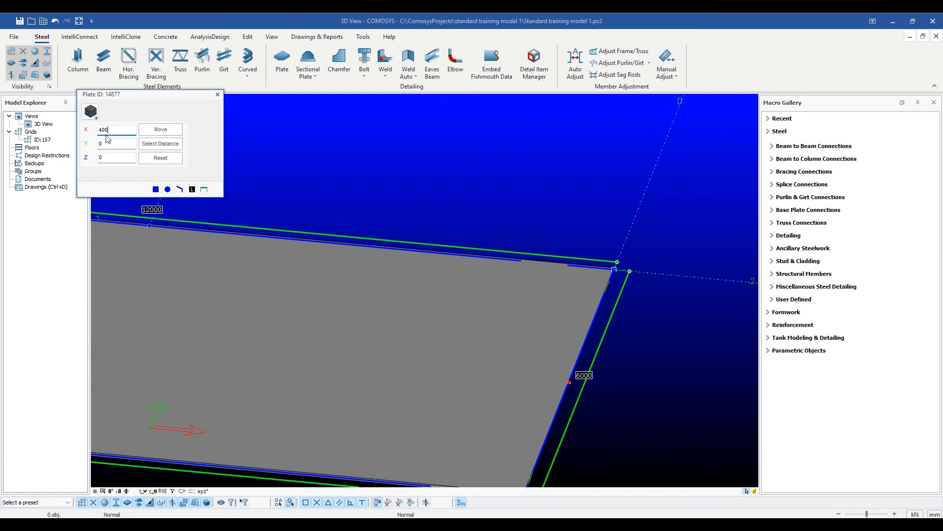
{"action": "left_click", "coordinate": [110, 144]}
{"action": "type", "text": "200"}
{"action": "left_click", "coordinate": [161, 129]}
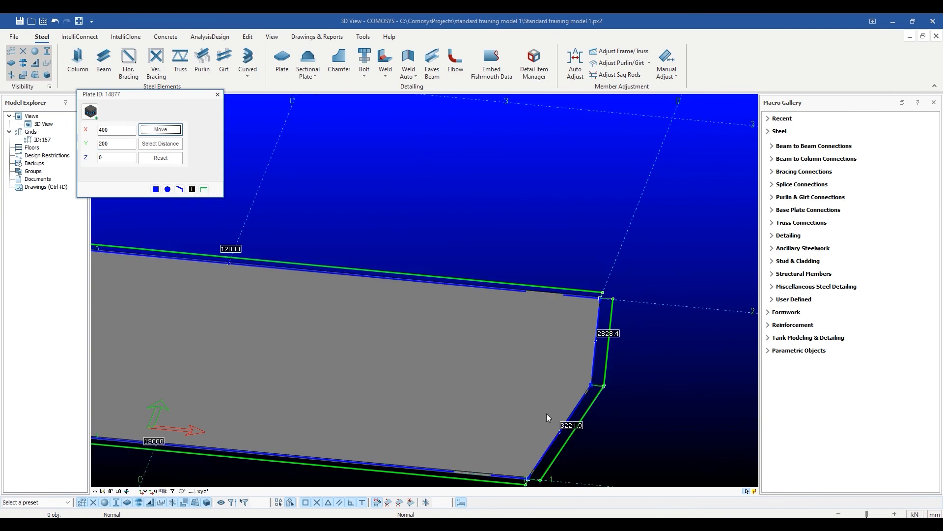
Delete the added corner from the plate's edge along grid line D.
{"action": "scroll", "coordinate": [547, 414], "scroll_direction": "down", "scroll_amount": 2}
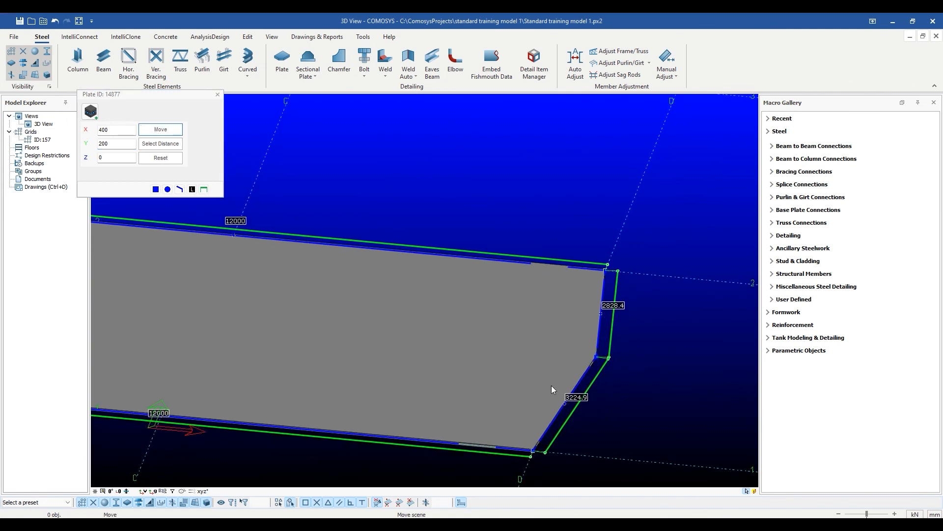
{"action": "left_click", "coordinate": [595, 359]}
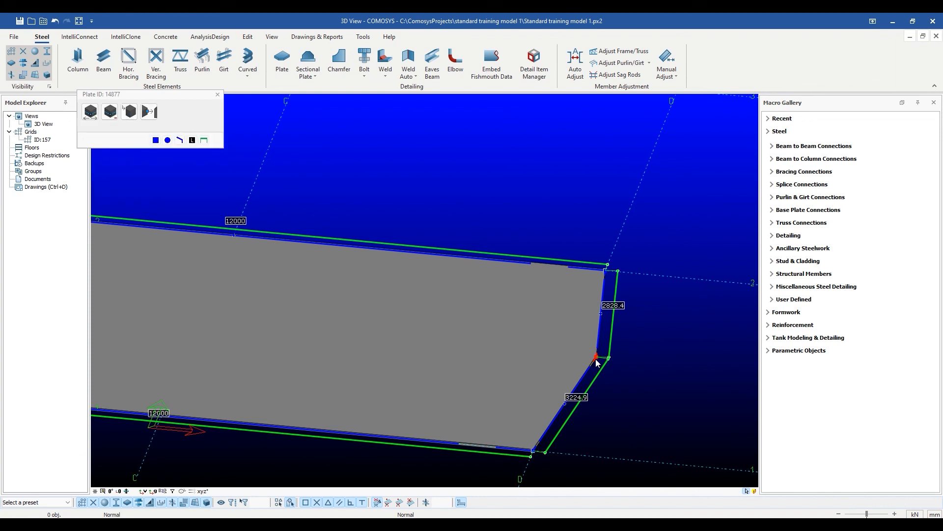
{"action": "left_click", "coordinate": [115, 119]}
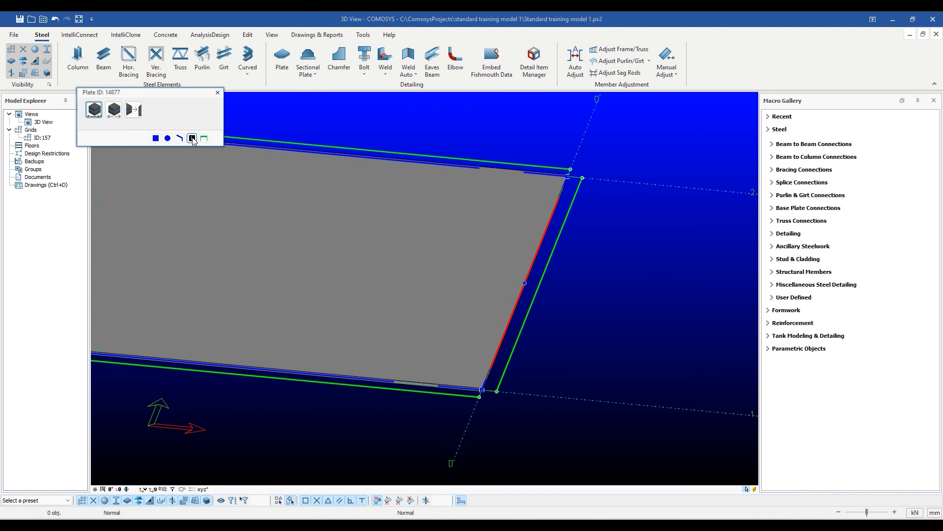
Examine the midpoint marker, corner markers and length label of the plate's selected edge along grid line D, and both plates as a whole.
{"action": "scroll", "coordinate": [485, 309], "scroll_direction": "up", "scroll_amount": 2}
{"action": "scroll", "coordinate": [481, 317], "scroll_direction": "down", "scroll_amount": 3}
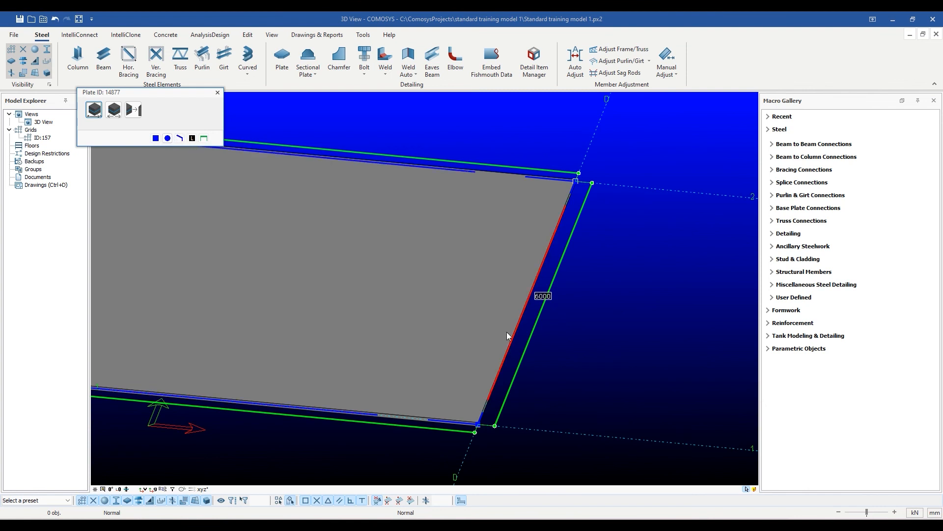
{"action": "scroll", "coordinate": [508, 336], "scroll_direction": "up", "scroll_amount": 2}
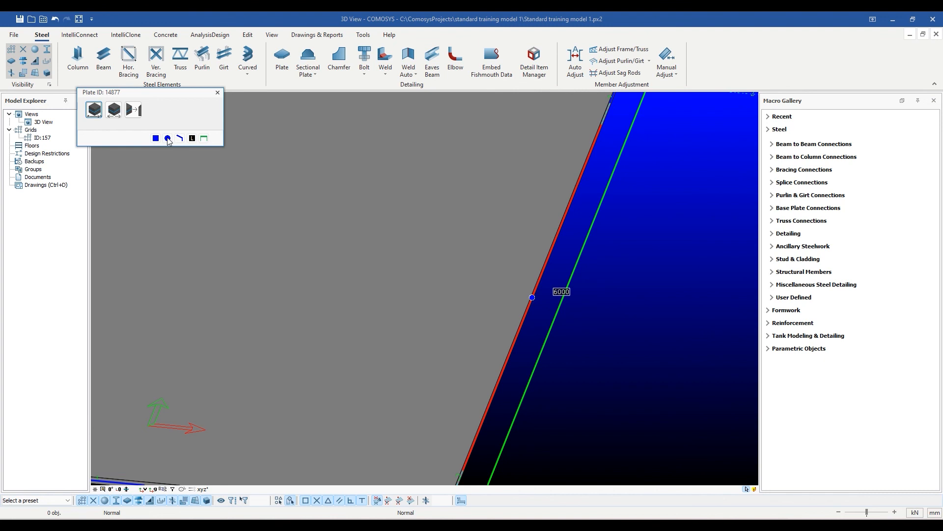
{"action": "scroll", "coordinate": [315, 336], "scroll_direction": "down", "scroll_amount": 2}
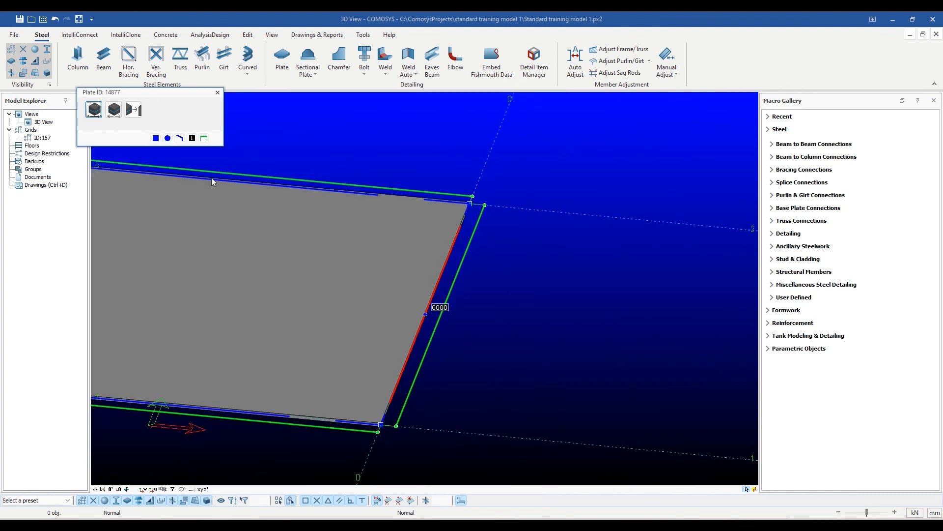
{"action": "scroll", "coordinate": [438, 192], "scroll_direction": "up", "scroll_amount": 2}
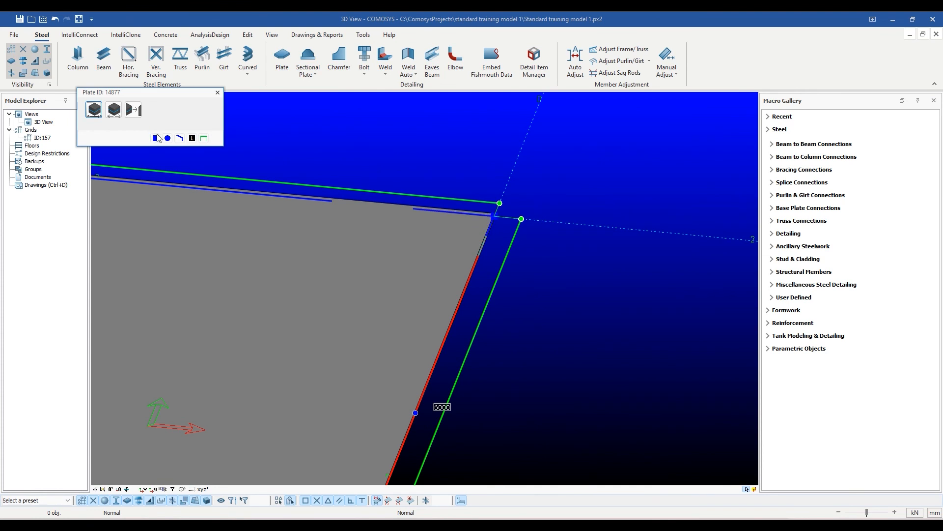
{"action": "scroll", "coordinate": [337, 231], "scroll_direction": "down", "scroll_amount": 2}
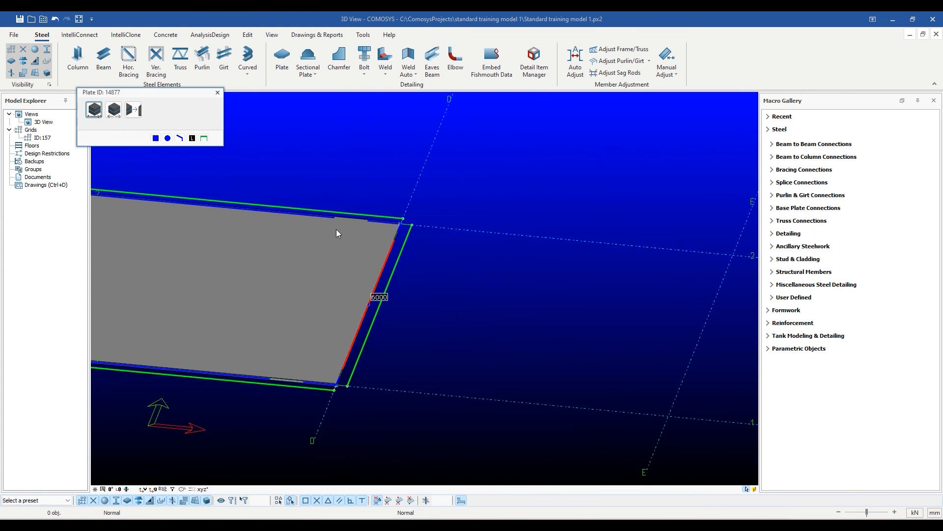
{"action": "scroll", "coordinate": [336, 229], "scroll_direction": "down", "scroll_amount": 3}
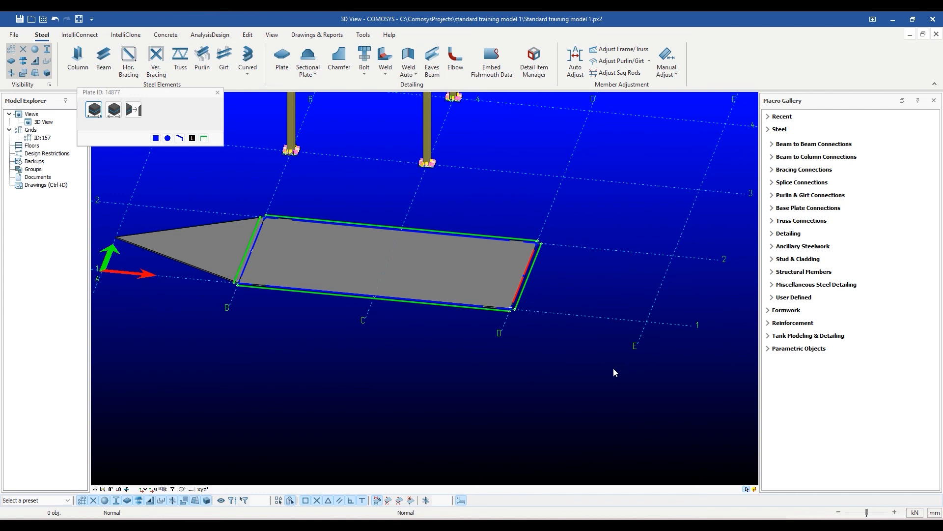